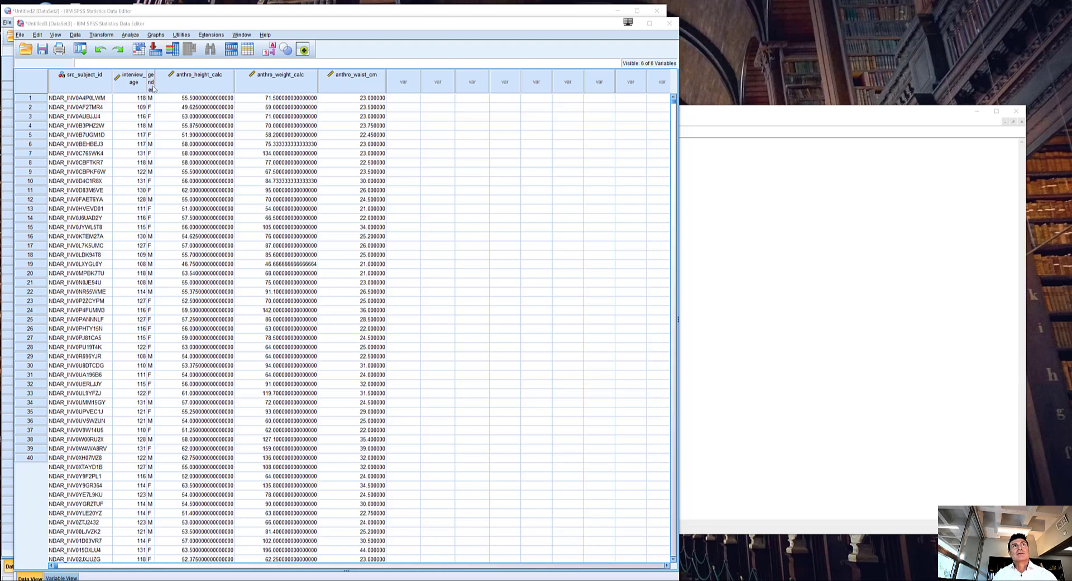
- Widen the gender column slightly and rename the variables src_subject_id to id and interview_age to age
{"action": "left_click_drag", "start_coordinate": [155, 84], "coordinate": [163, 83]}
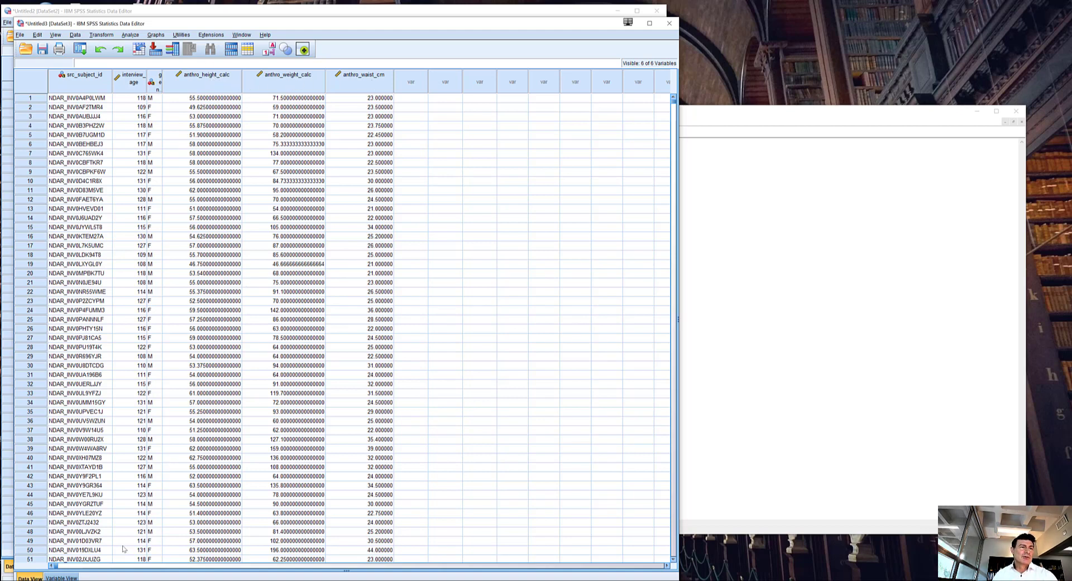
{"action": "left_click", "coordinate": [62, 578]}
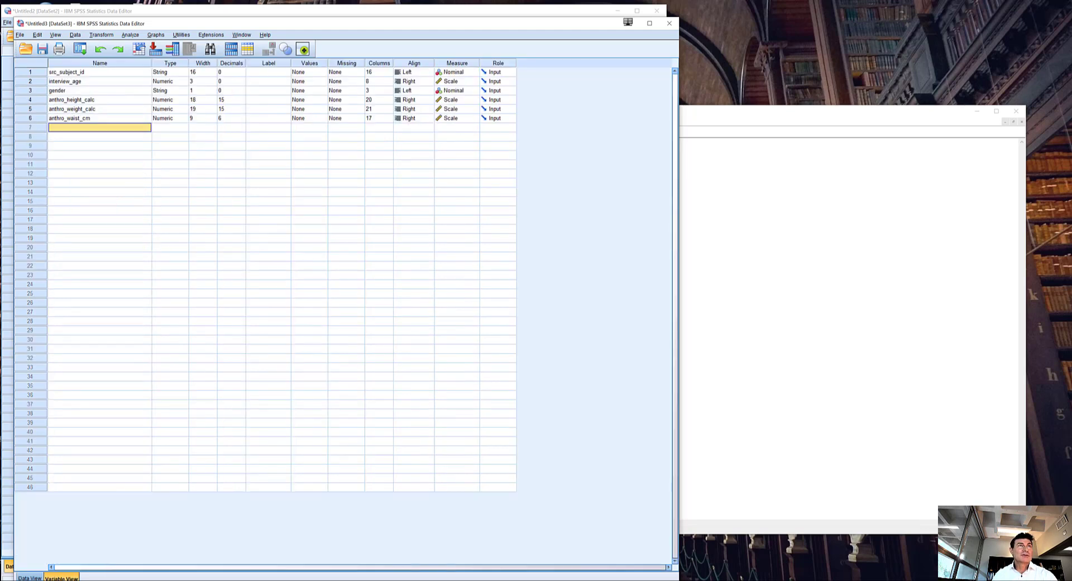
{"action": "left_click", "coordinate": [63, 72]}
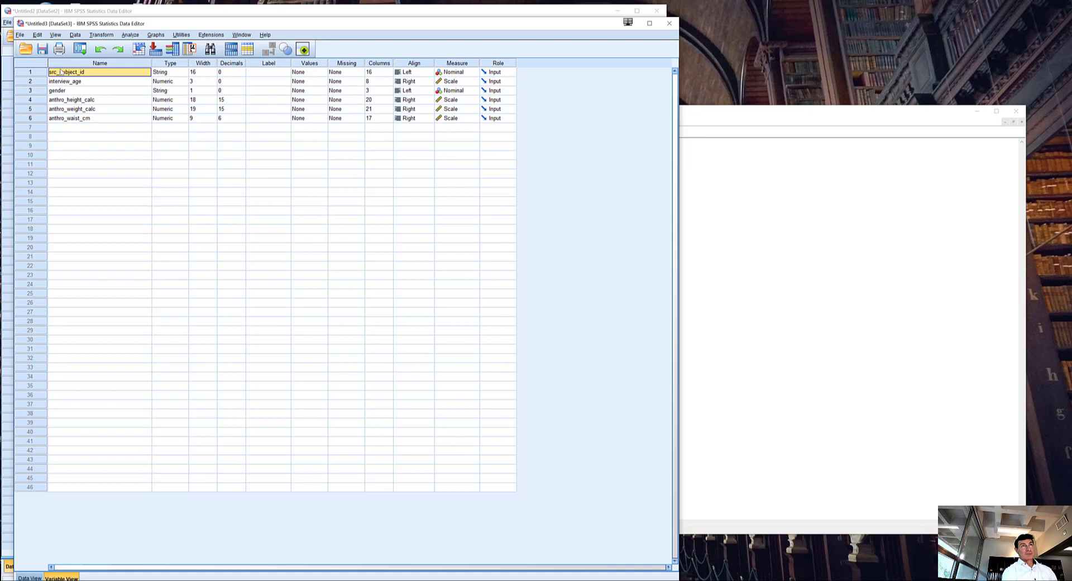
{"action": "key", "text": "BackSpace"}
{"action": "key", "text": "Return"}
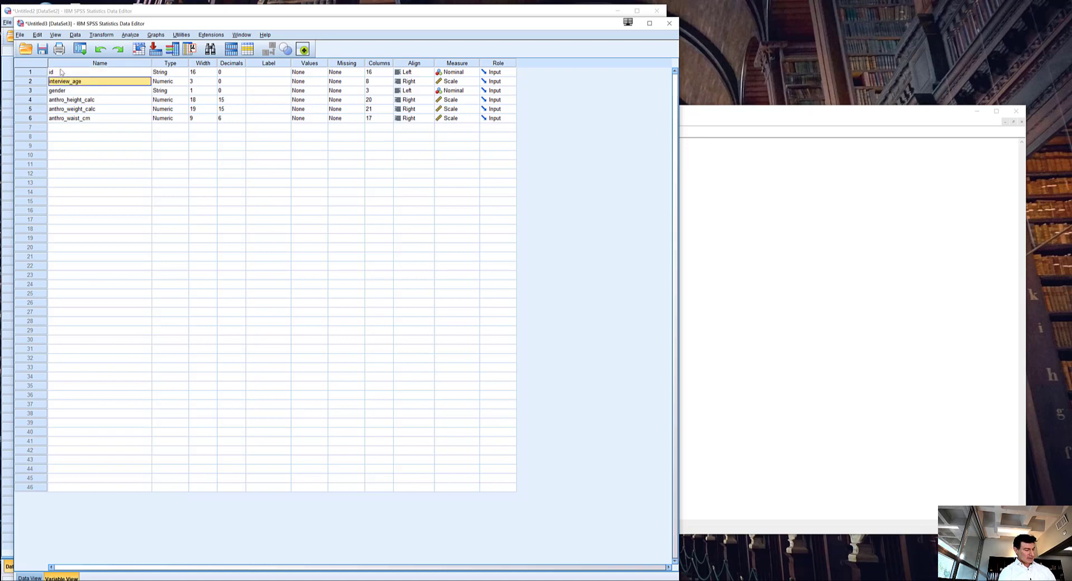
{"action": "type", "text": "age"}
{"action": "key", "text": "Return"}
{"action": "key", "text": "Return"}
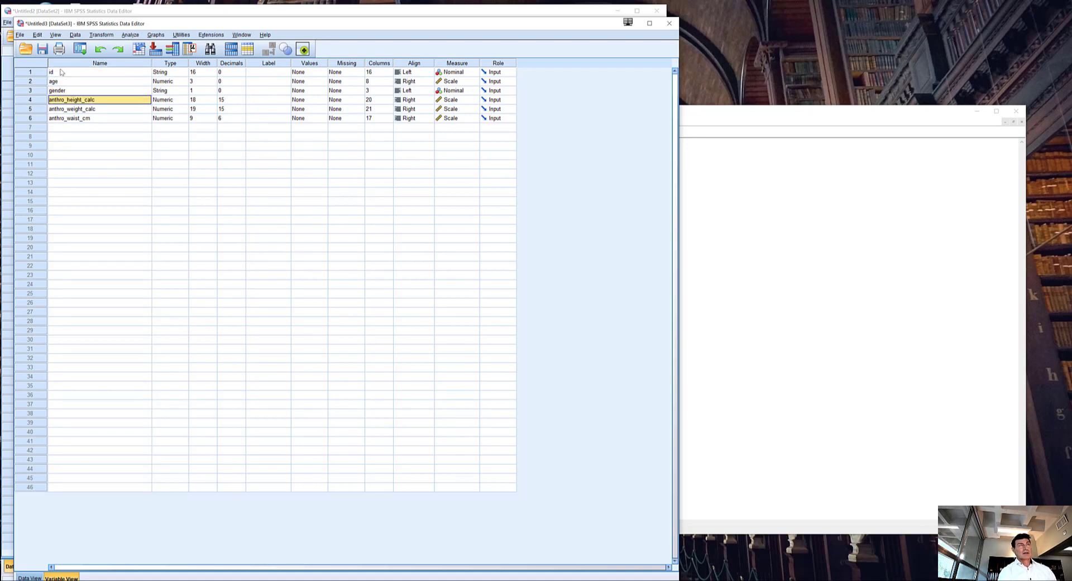
- Rename the anthro_height_calc, anthro_weight_calc and anthro_waist_cm variables to height, weight and waistcm
{"action": "type", "text": "height"}
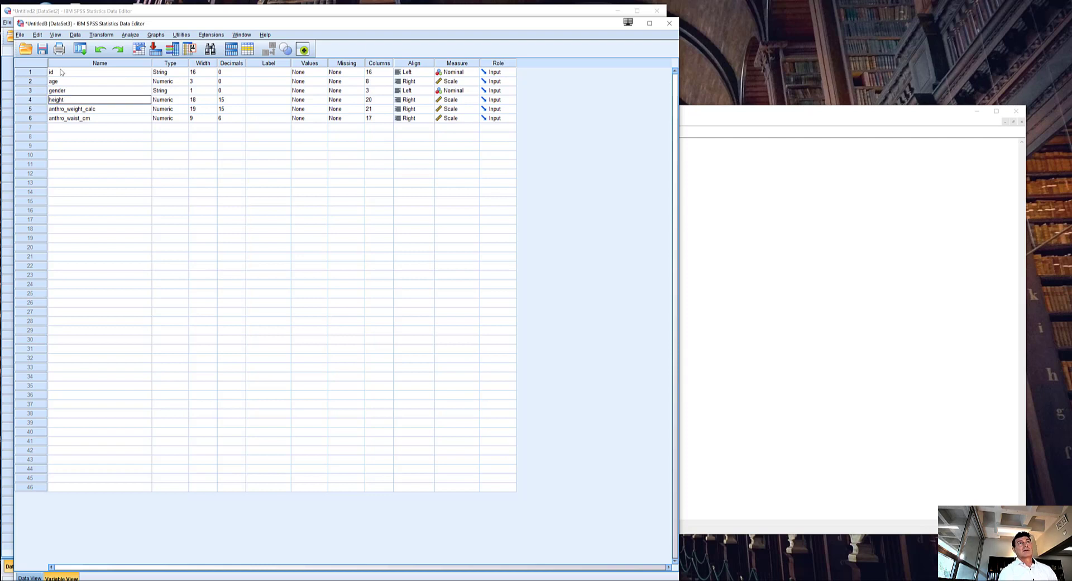
{"action": "key", "text": "Return"}
{"action": "type", "text": "eight"}
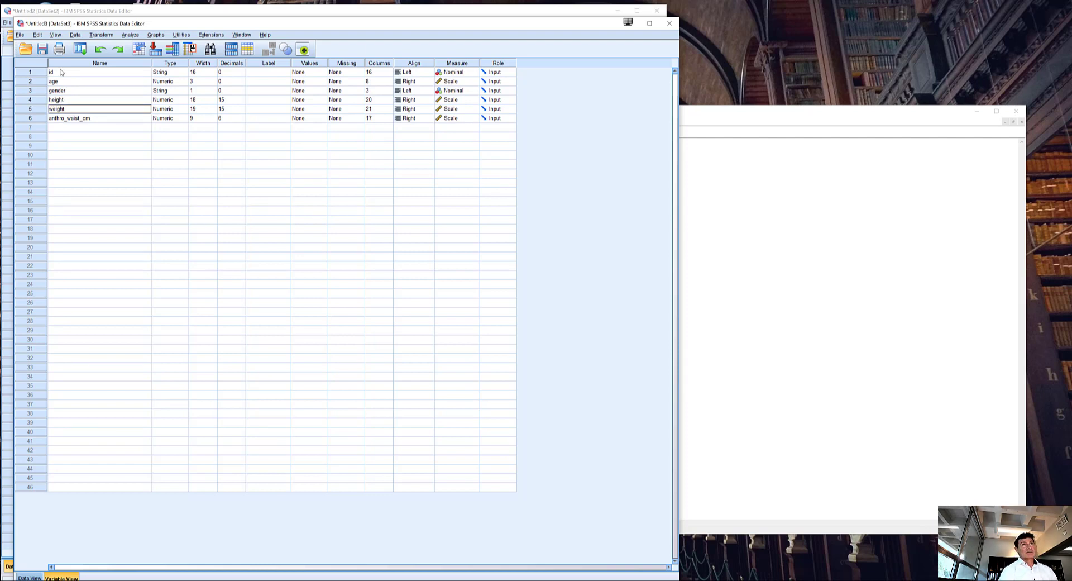
{"action": "key", "text": "Return"}
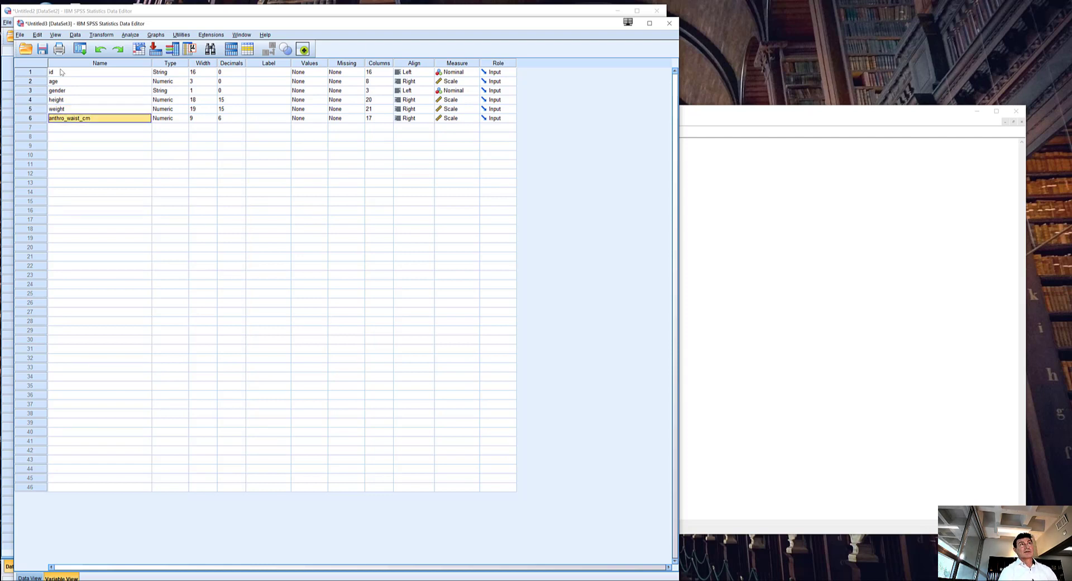
{"action": "type", "text": "waistcm"}
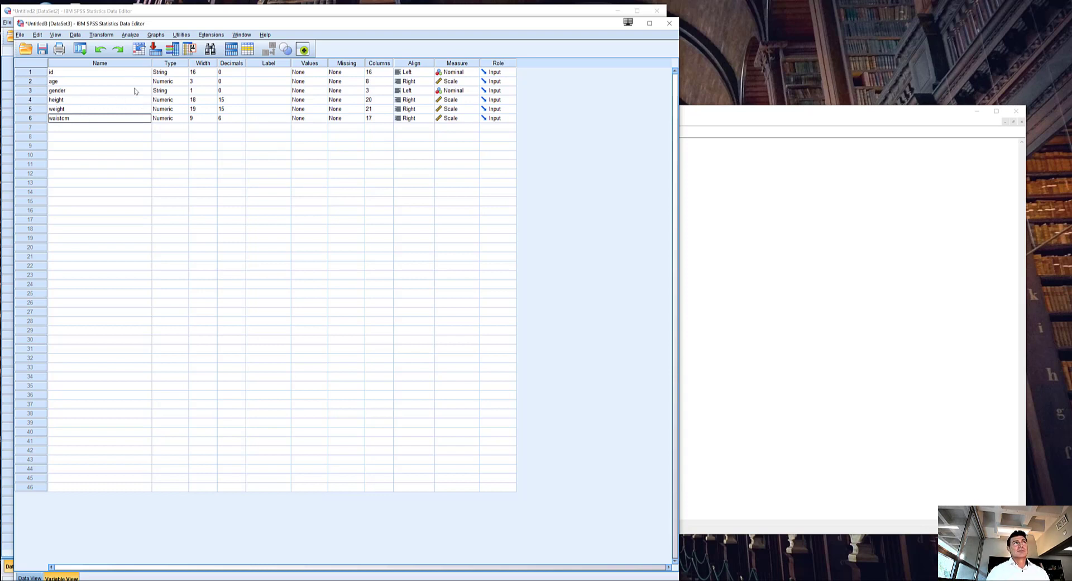
- Save the dataset as an SPSS Statistics file named testfile in the ABCDstudyDEAP folder
{"action": "left_click", "coordinate": [21, 35]}
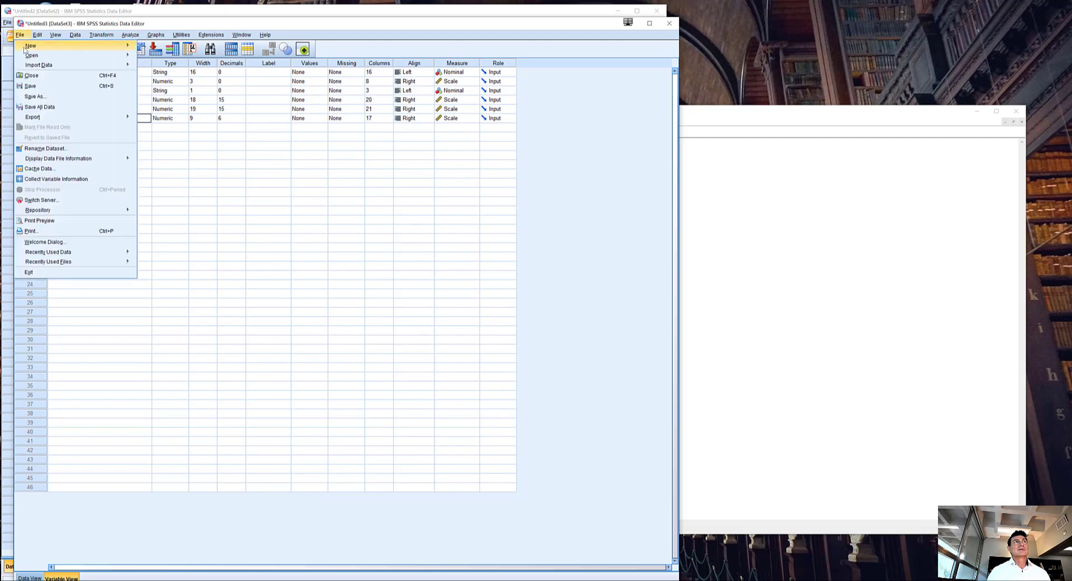
{"action": "left_click", "coordinate": [34, 96]}
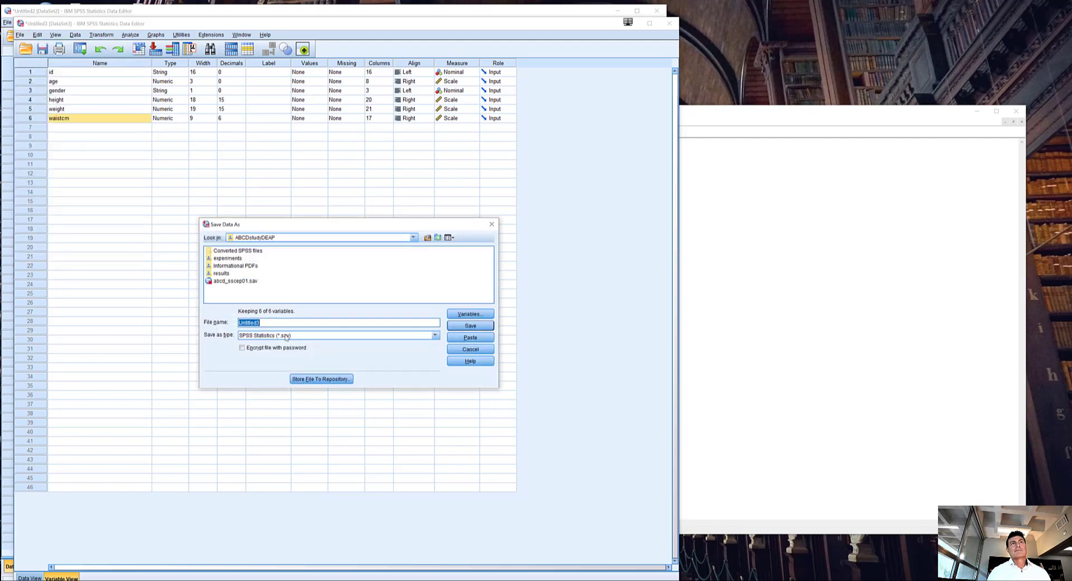
{"action": "type", "text": "test"}
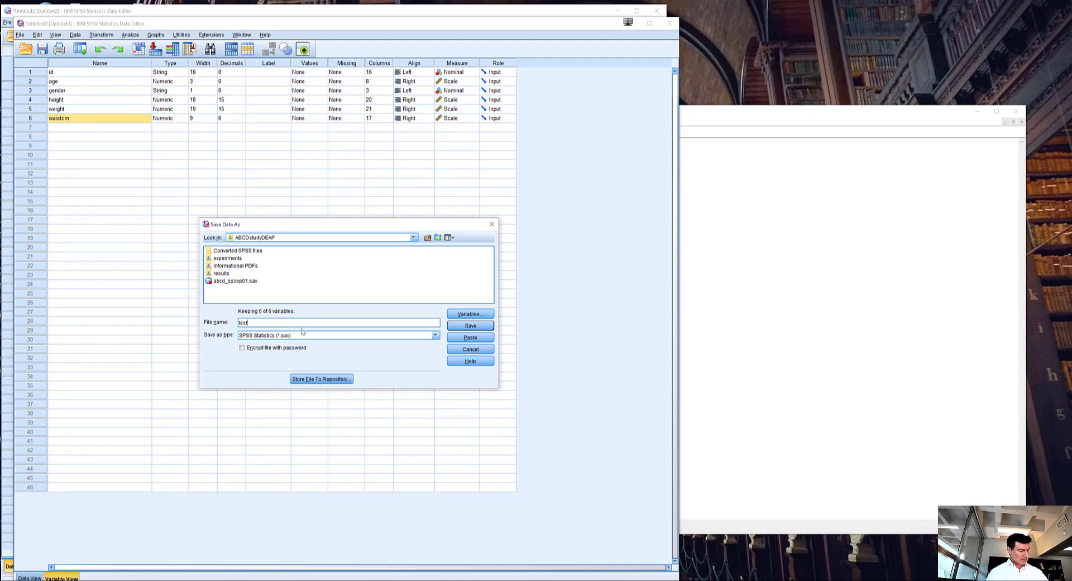
{"action": "type", "text": "fil"}
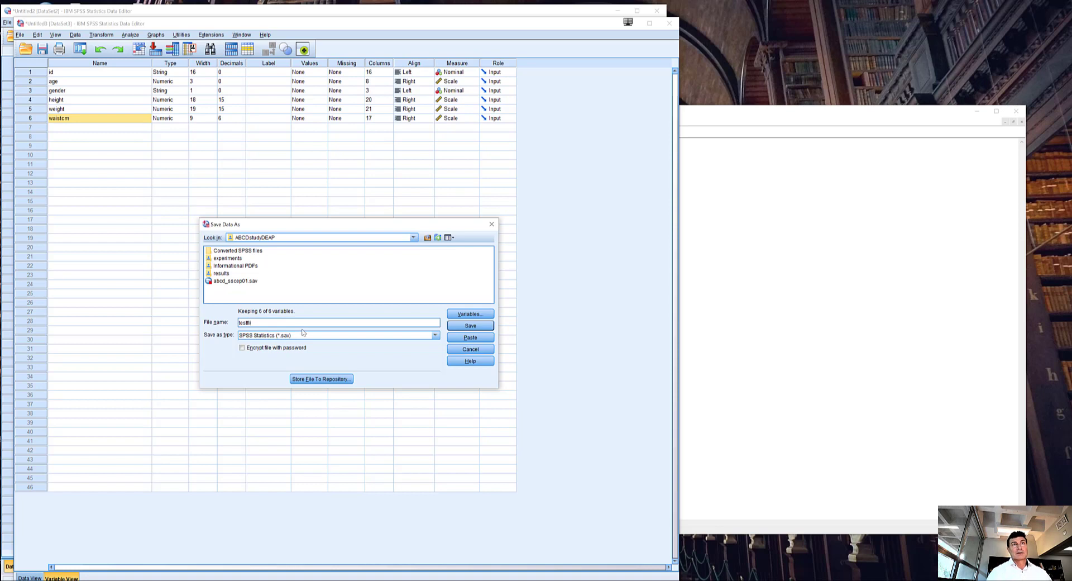
{"action": "type", "text": "e"}
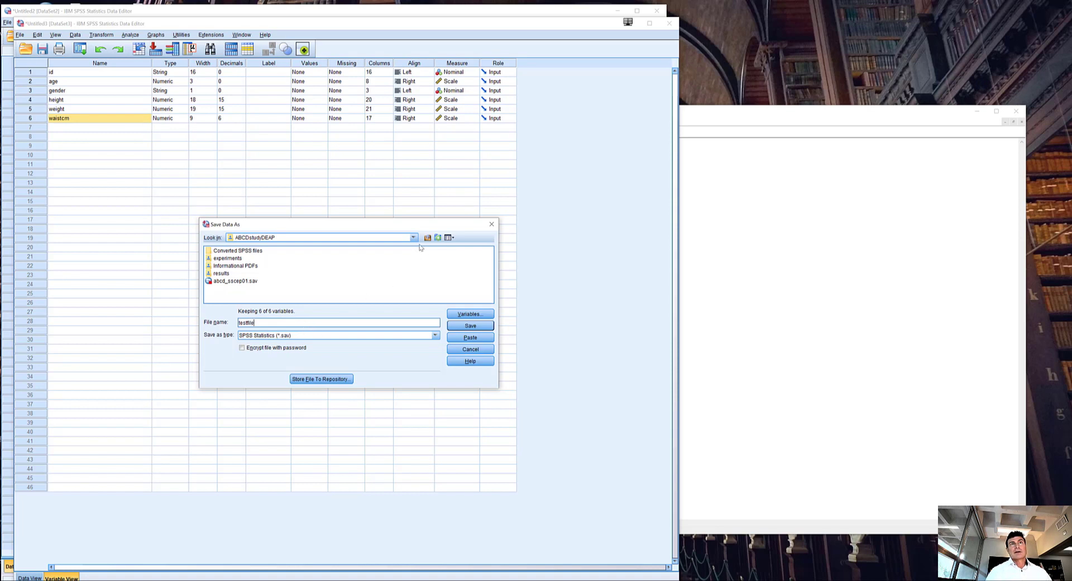
{"action": "left_click", "coordinate": [470, 326]}
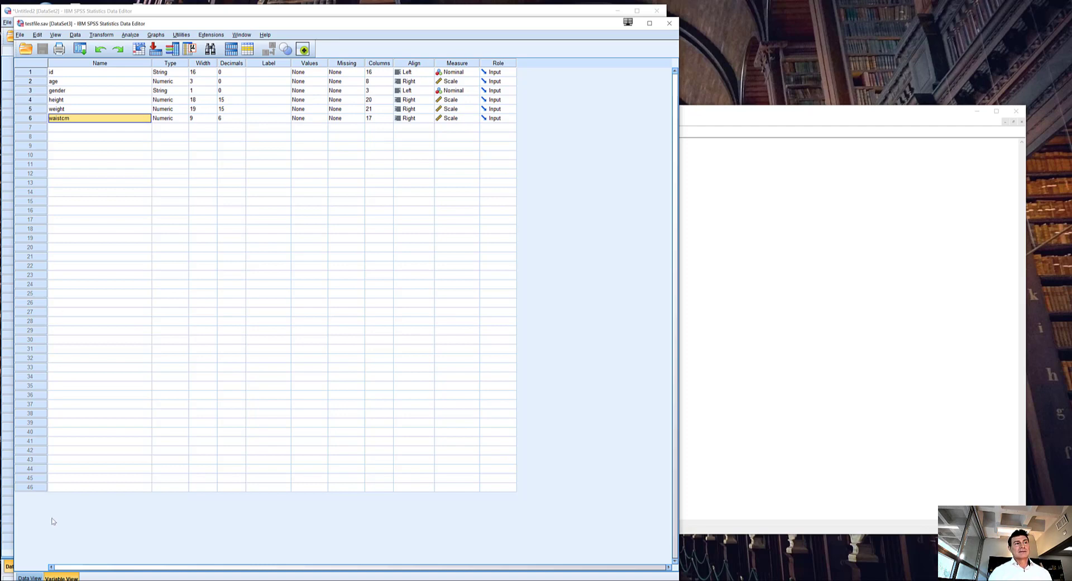
- Review the renamed variables in the data and widen the gender column to fit its full name
{"action": "left_click", "coordinate": [26, 577]}
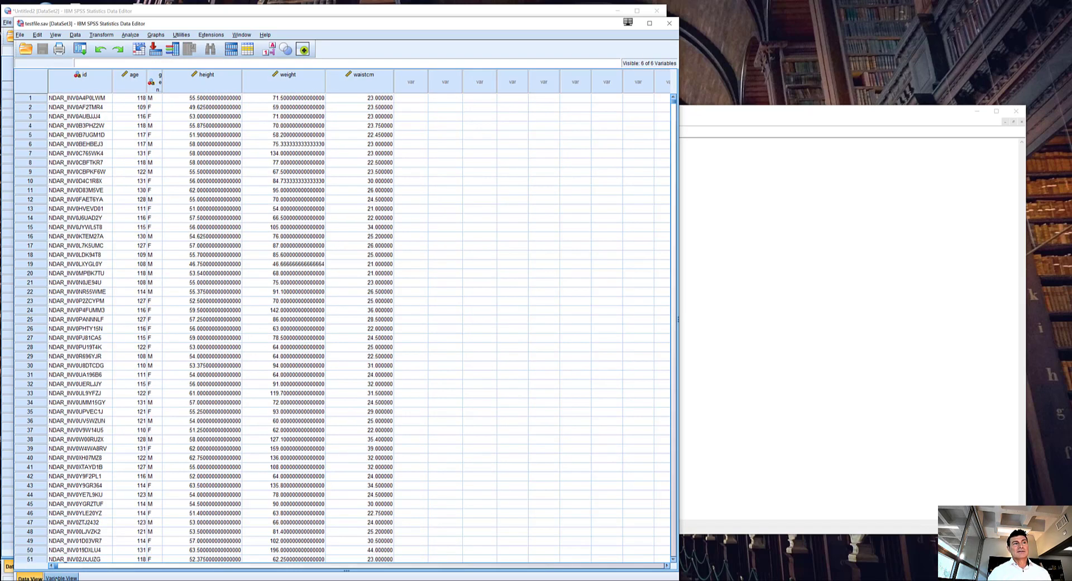
{"action": "left_click", "coordinate": [57, 578]}
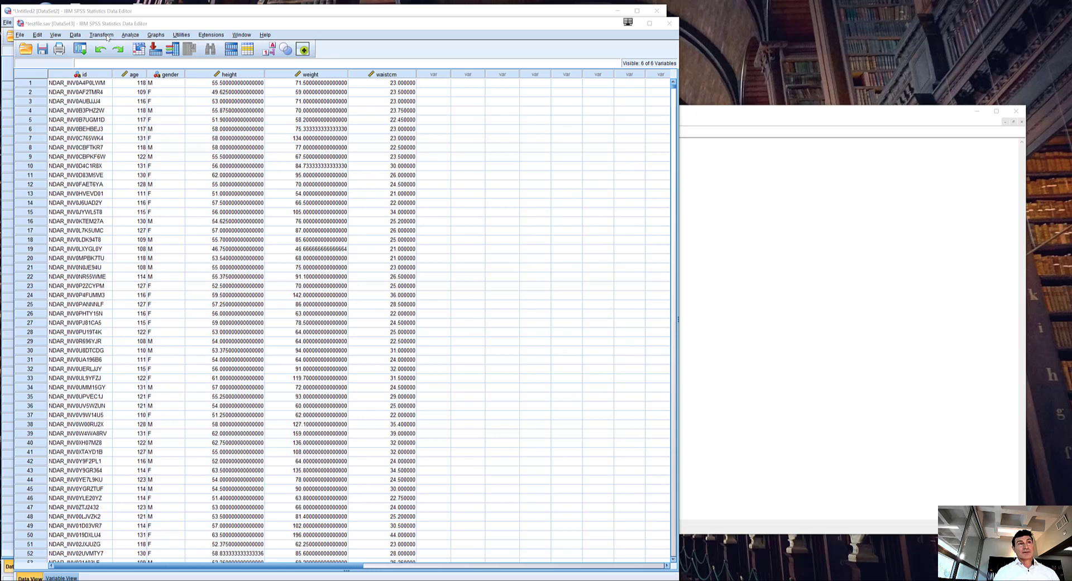
- Start a Recode into Different Variables with gender as the input and female as the output variable name
{"action": "left_click", "coordinate": [102, 34]}
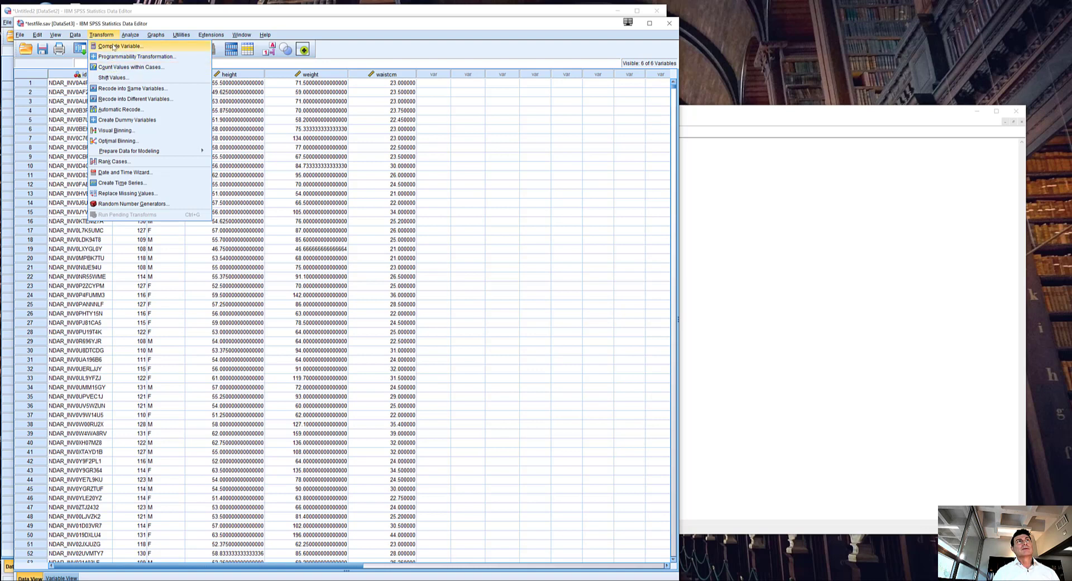
{"action": "left_click", "coordinate": [145, 101]}
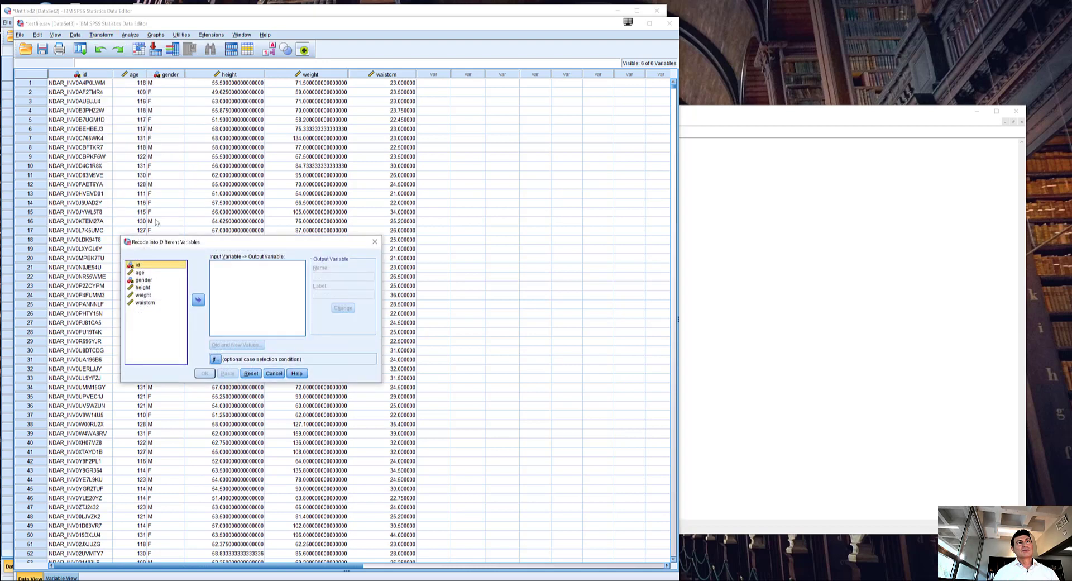
{"action": "left_click", "coordinate": [150, 280]}
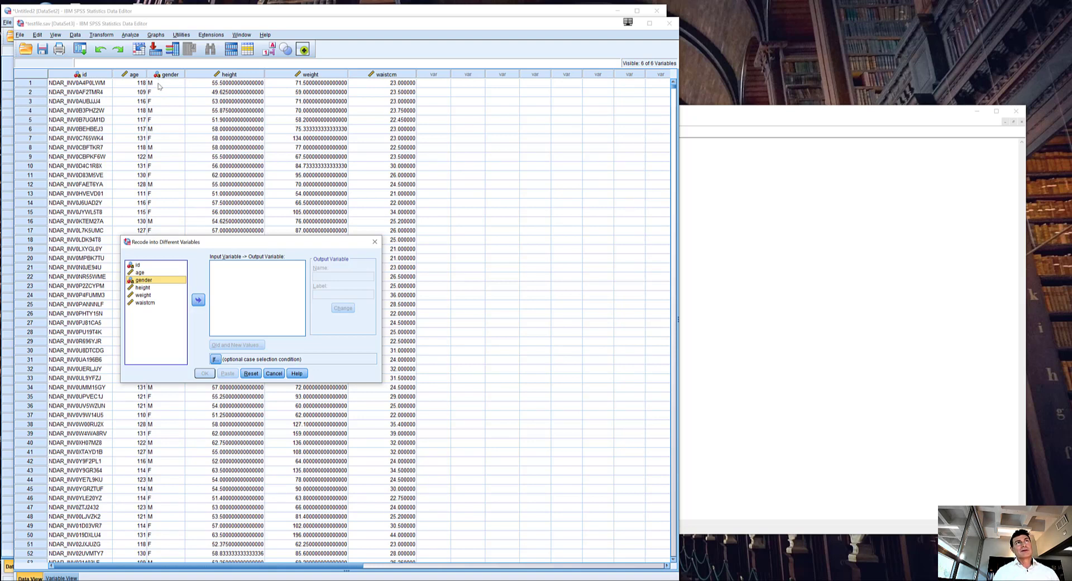
{"action": "left_click", "coordinate": [198, 300]}
{"action": "left_click", "coordinate": [324, 276]}
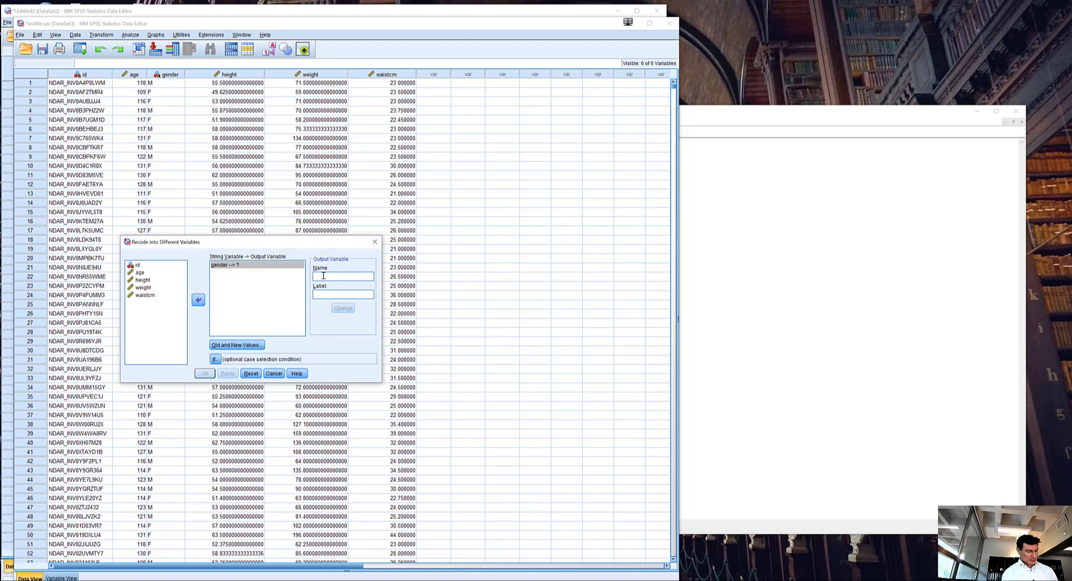
{"action": "type", "text": "g"}
{"action": "type", "text": "e"}
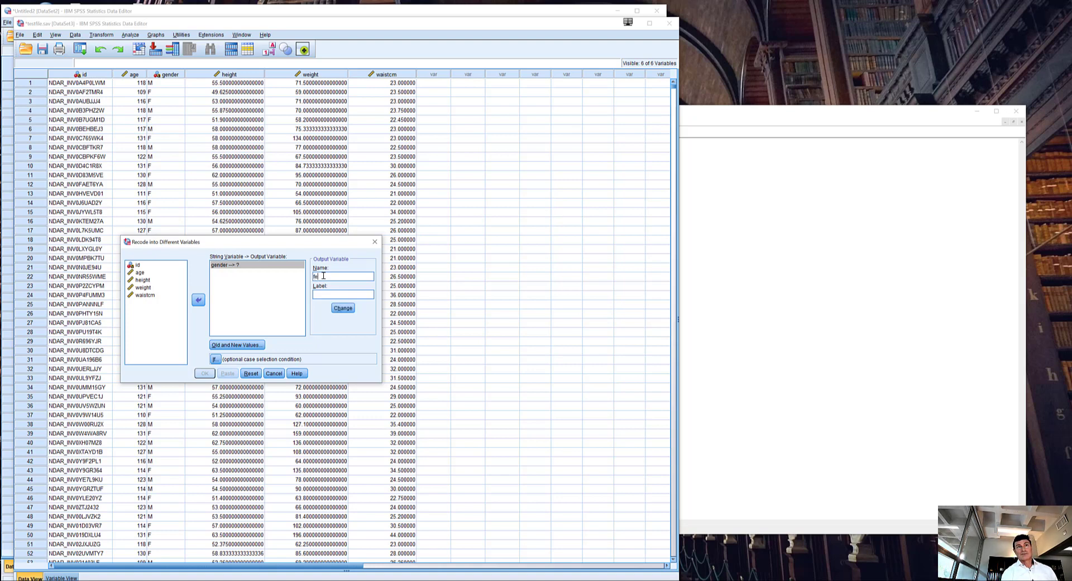
{"action": "type", "text": "male"}
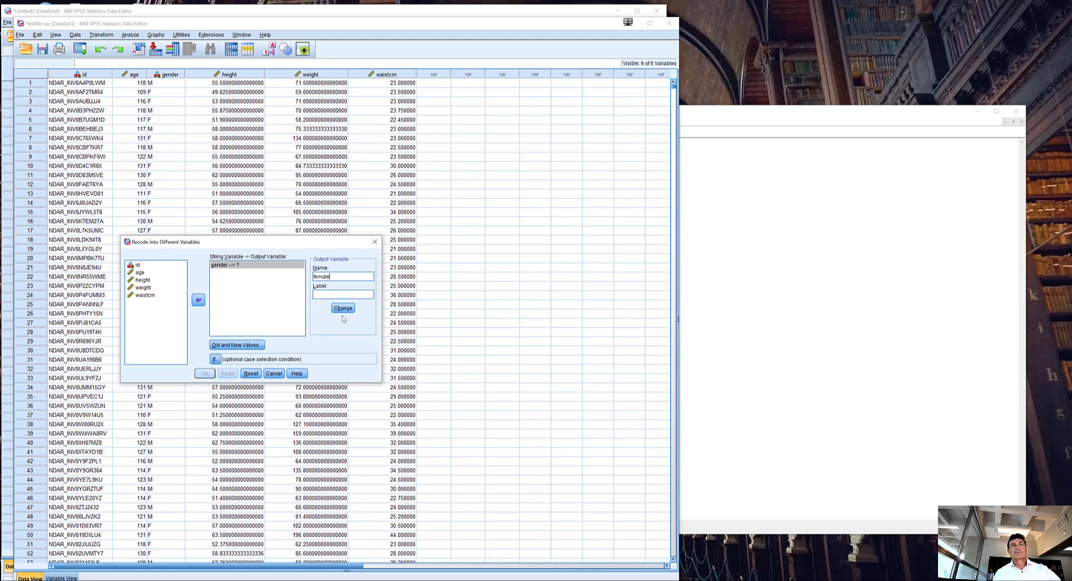
- Add a recode rule that converts the old gender value F to the new value 1
{"action": "left_click", "coordinate": [254, 344]}
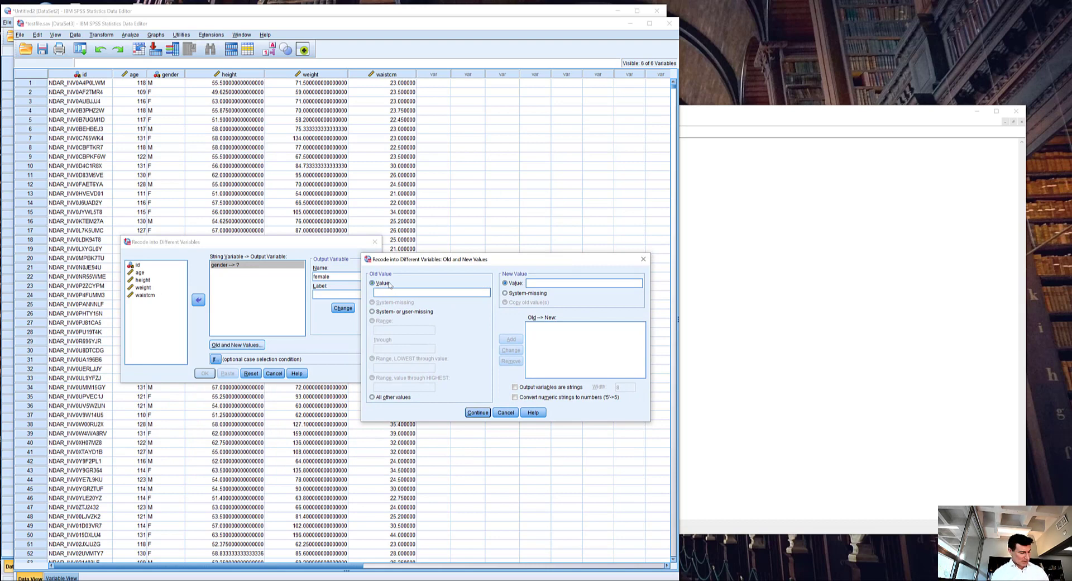
{"action": "type", "text": "F"}
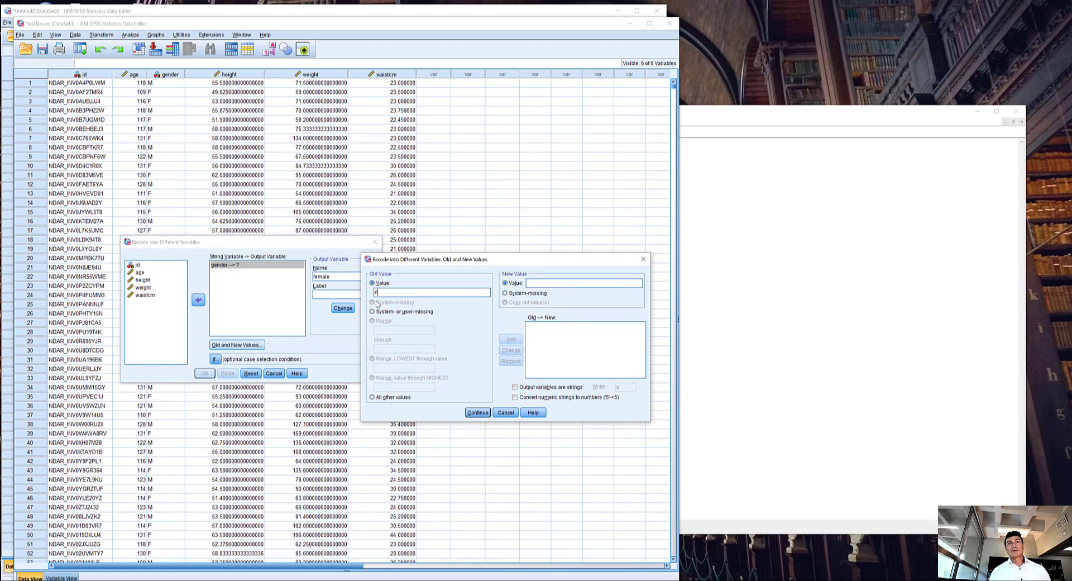
{"action": "left_click", "coordinate": [534, 282]}
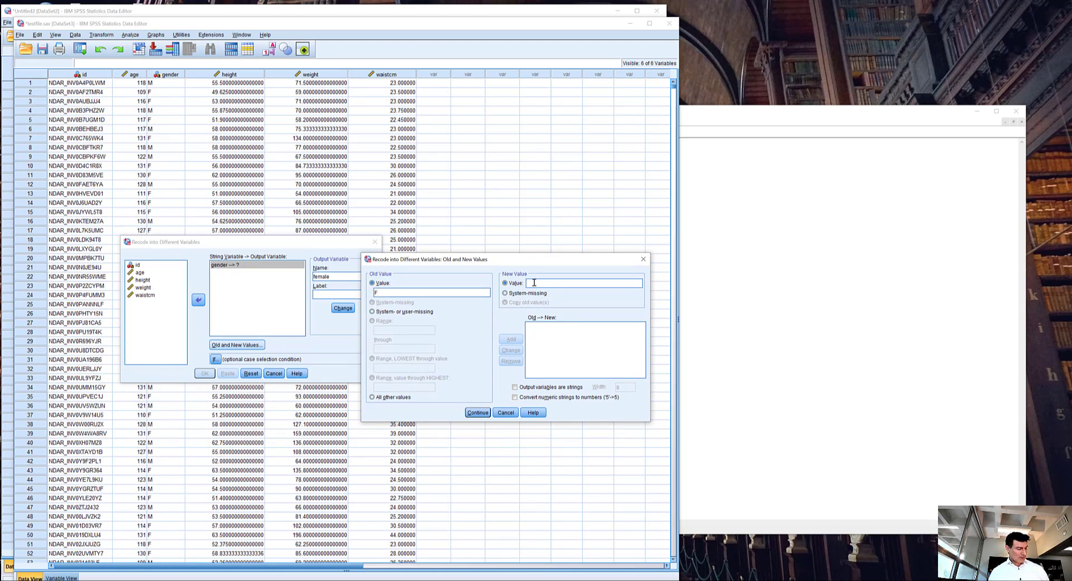
{"action": "type", "text": "1"}
{"action": "key", "text": "alt+a"}
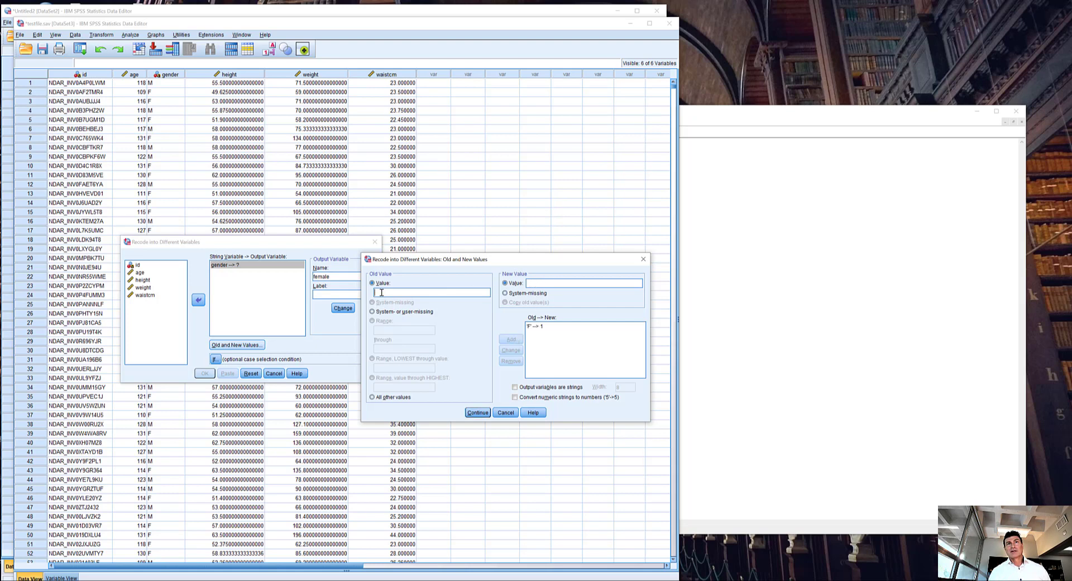
- Add a recode rule converting the old value M to 0 and accept the old and new values
{"action": "type", "text": "m"}
{"action": "key", "text": "BackSpace"}
{"action": "type", "text": "M"}
{"action": "type", "text": "0"}
{"action": "left_click", "coordinate": [511, 339]}
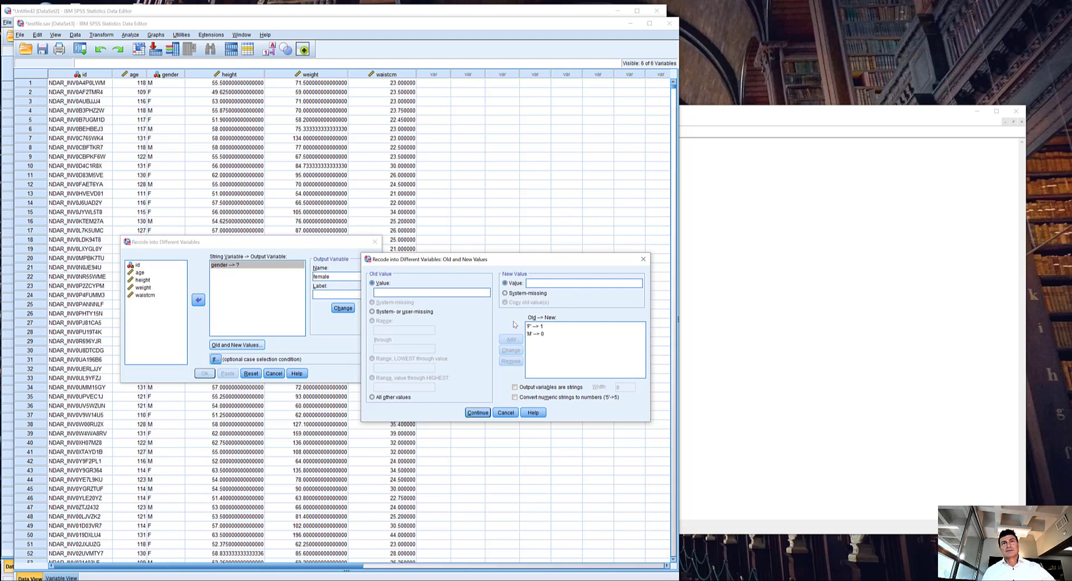
{"action": "left_click", "coordinate": [483, 412]}
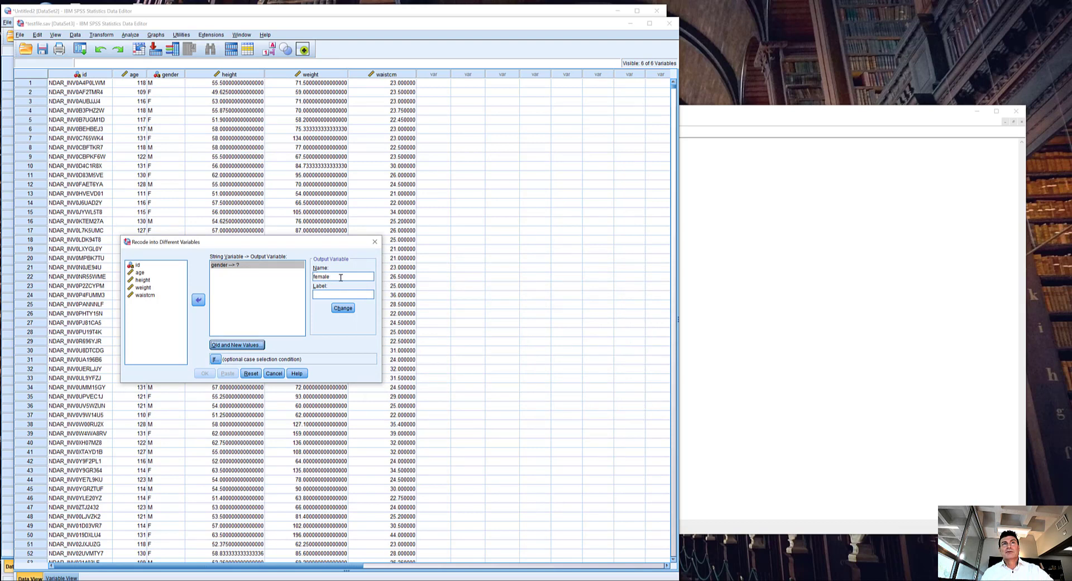
- Assign female as gender's output variable, run the recode and dismiss the output viewer window
{"action": "left_click", "coordinate": [341, 277]}
{"action": "left_click", "coordinate": [343, 307]}
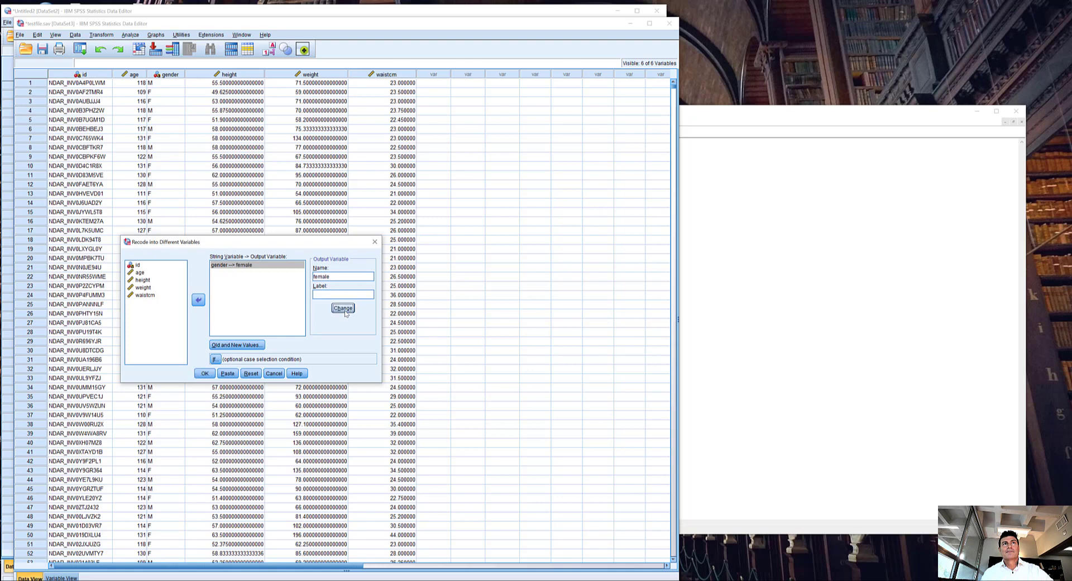
{"action": "left_click", "coordinate": [205, 373]}
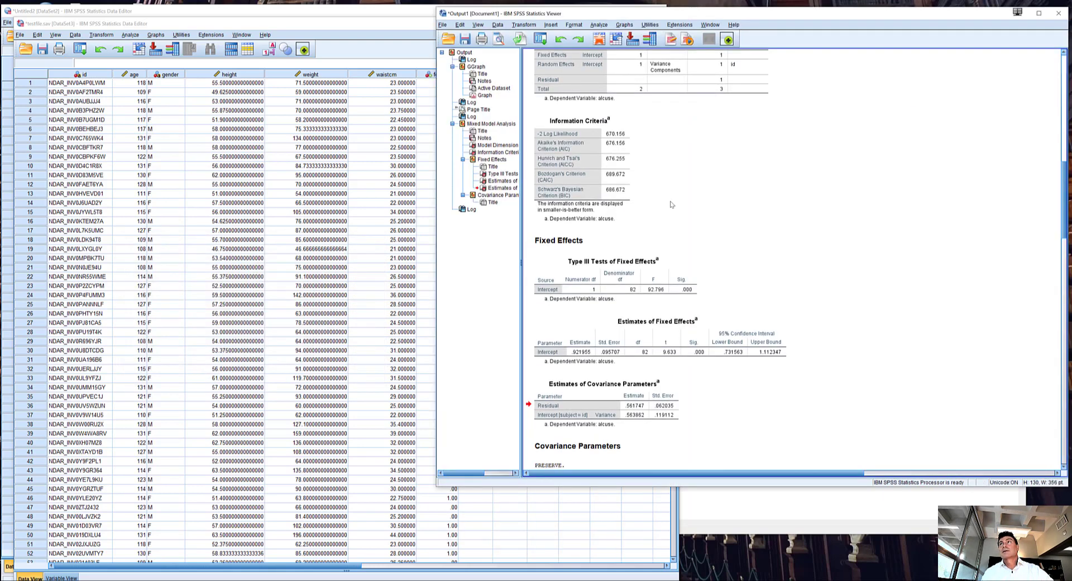
{"action": "left_click", "coordinate": [1026, 15]}
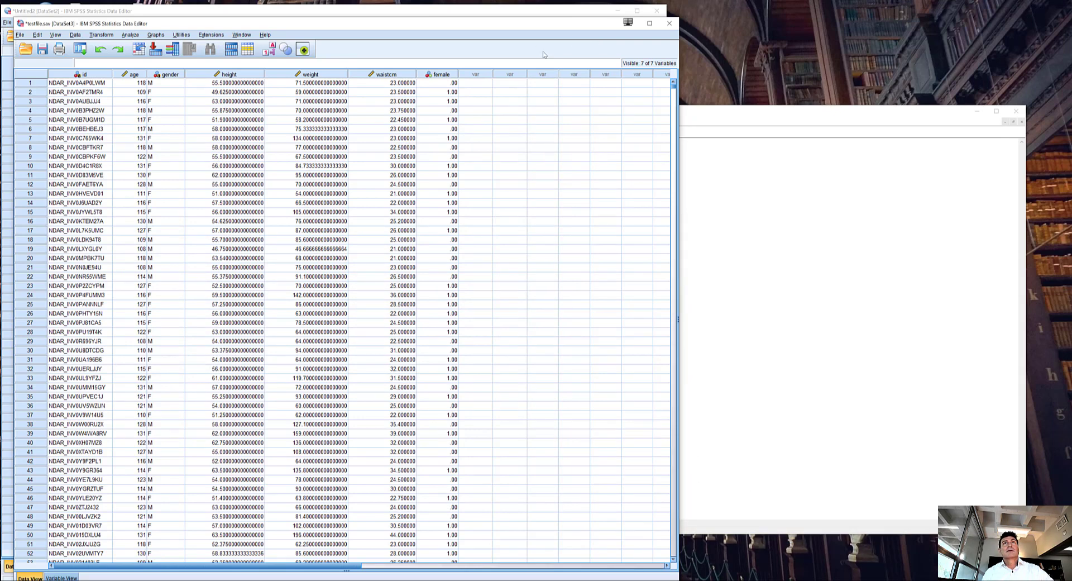
- Check the first values of the new female column against the gender column
{"action": "left_click", "coordinate": [441, 75]}
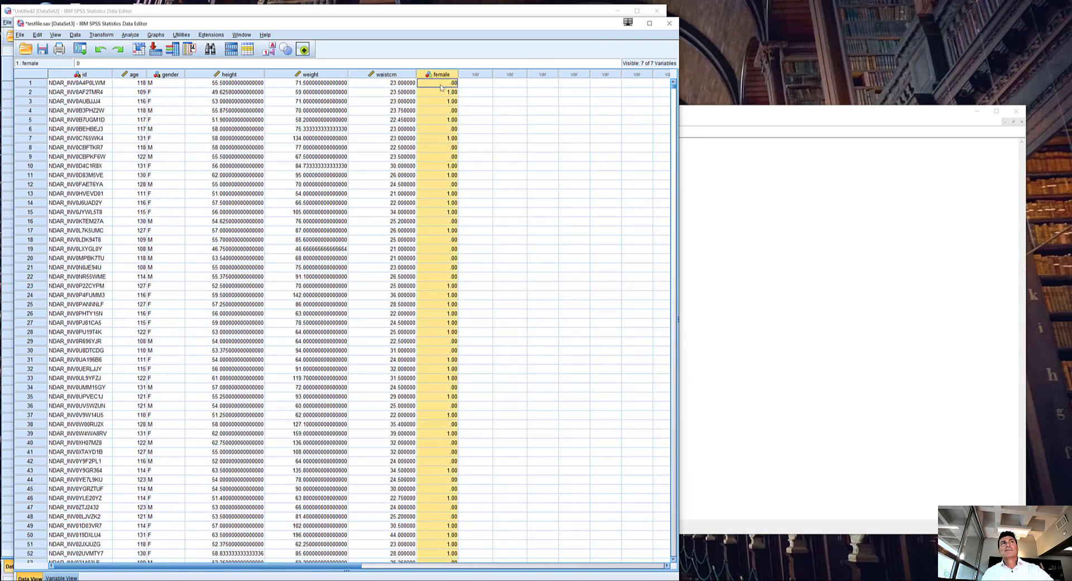
{"action": "left_click", "coordinate": [440, 84]}
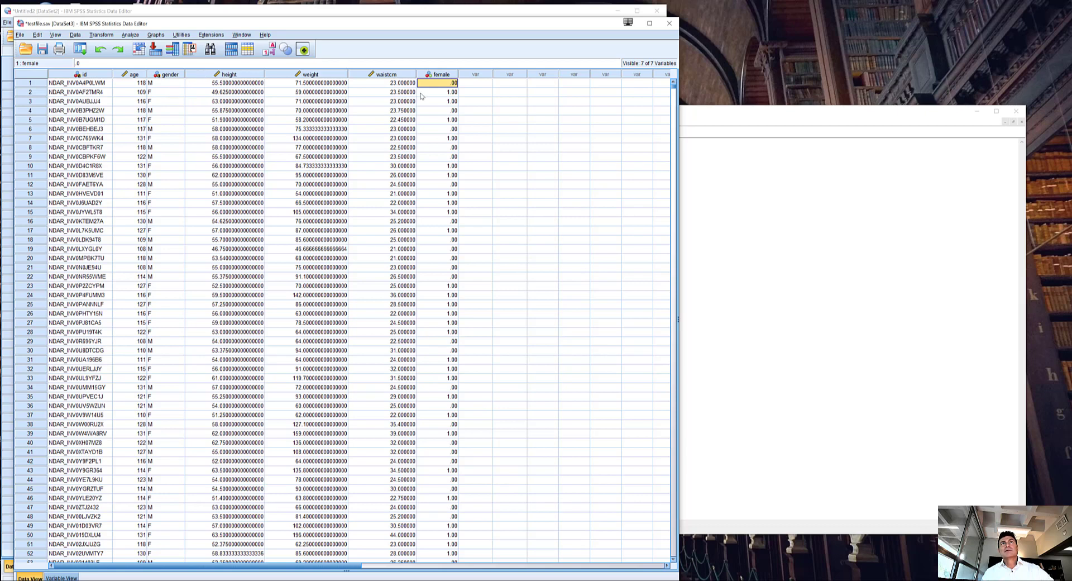
{"action": "left_click", "coordinate": [434, 93]}
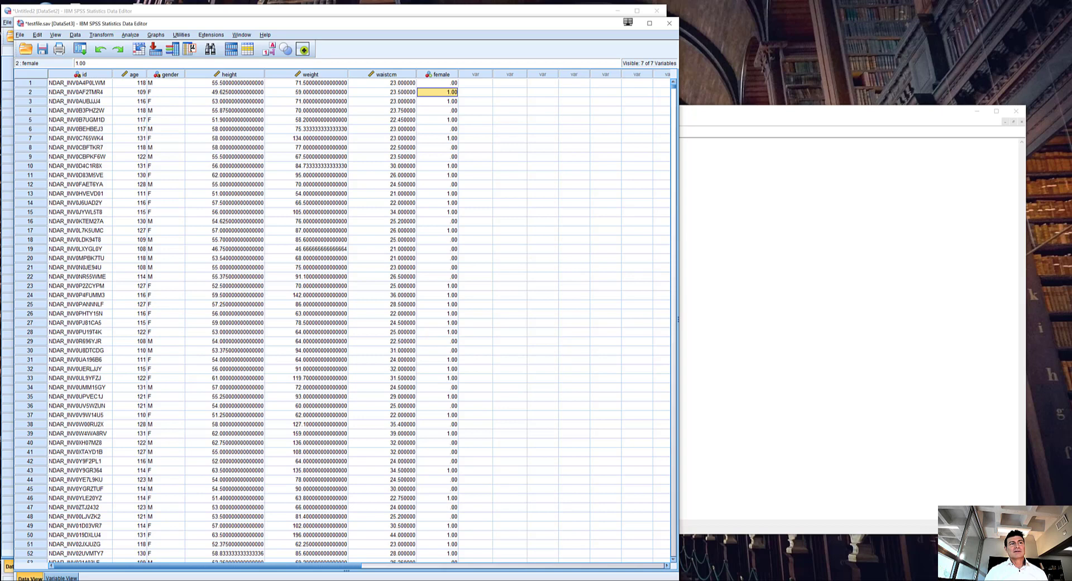
- Set up a Recode into Same Variables for age, height, weight and waistcm
{"action": "key", "text": "ctrl+t"}
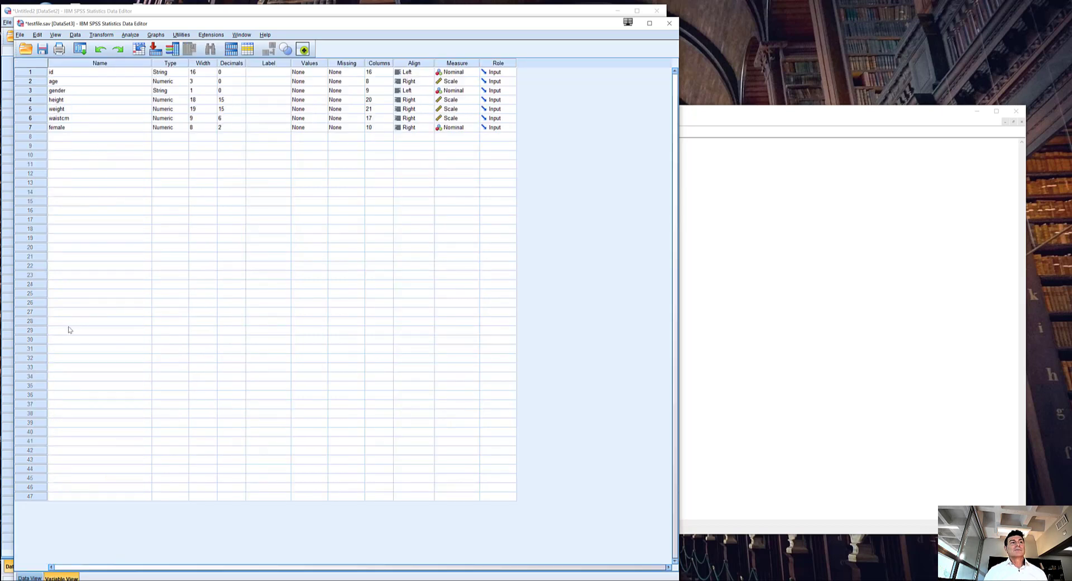
{"action": "key", "text": "ctrl+t"}
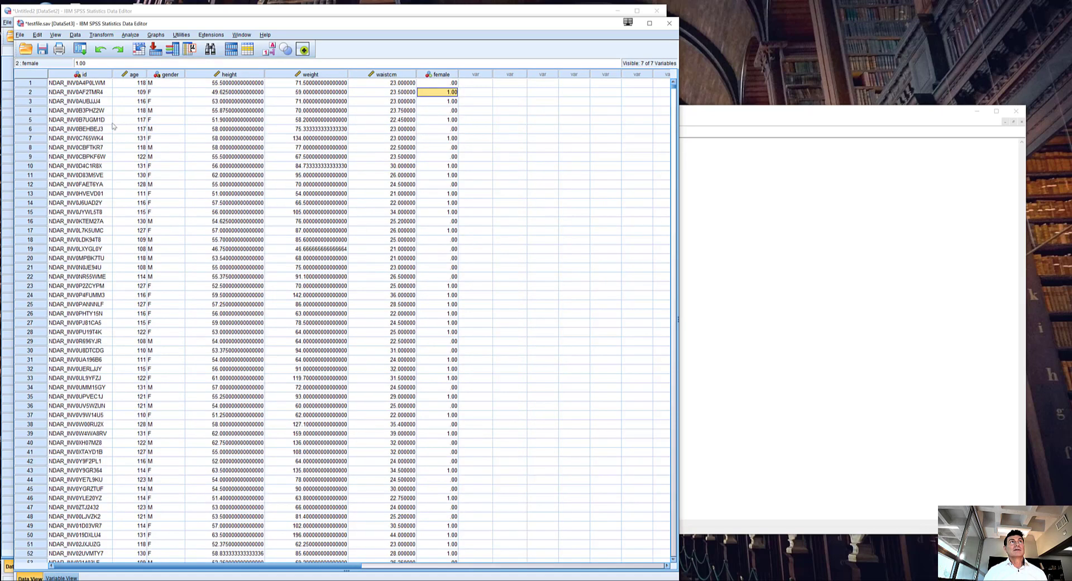
{"action": "left_click", "coordinate": [102, 35]}
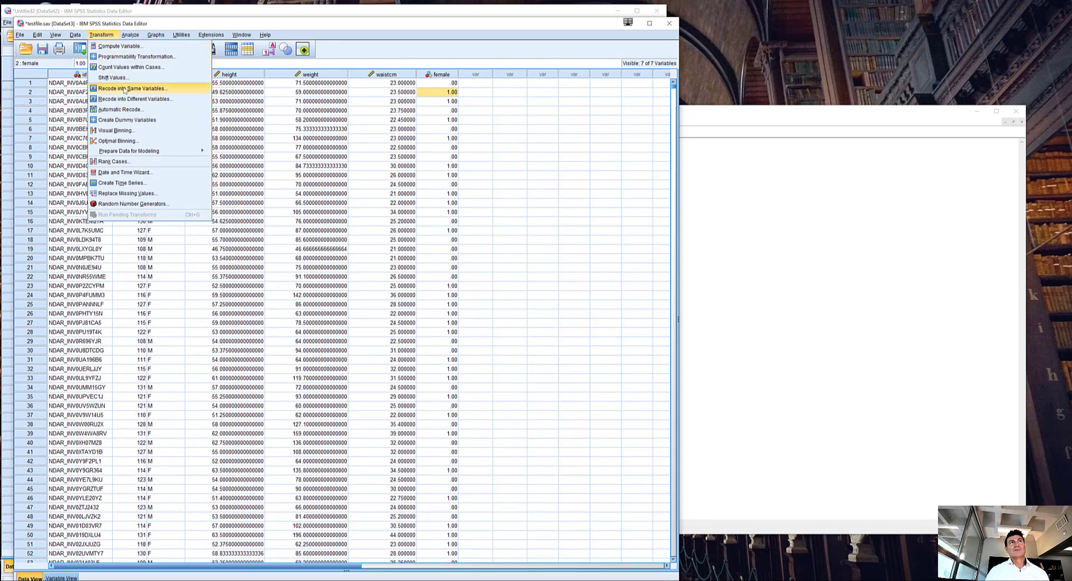
{"action": "left_click", "coordinate": [124, 88]}
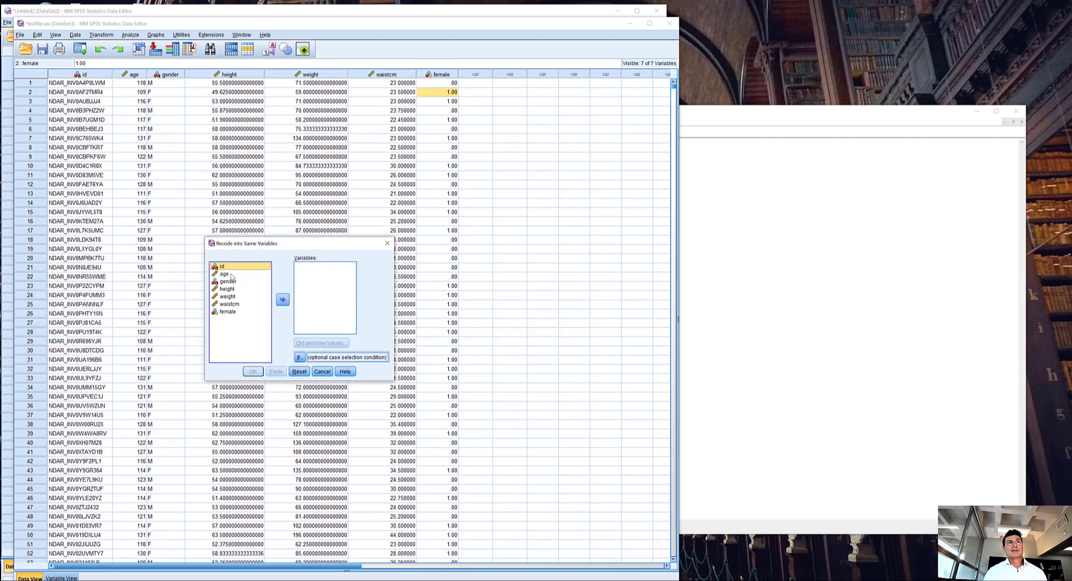
{"action": "left_click", "coordinate": [230, 273]}
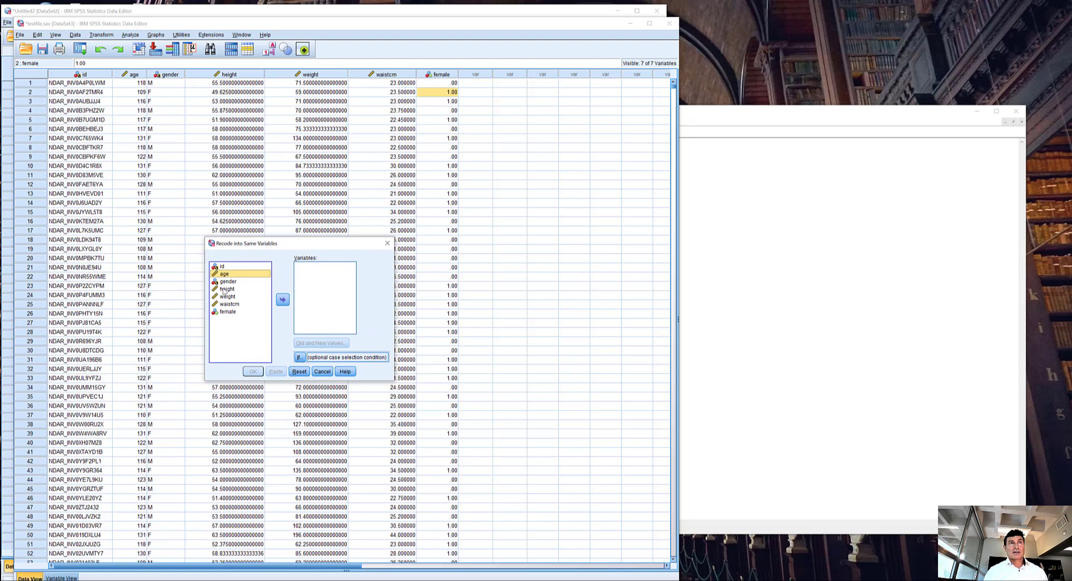
{"action": "left_click", "coordinate": [226, 289], "text": "ctrl"}
{"action": "left_click", "coordinate": [227, 296], "text": "ctrl"}
{"action": "left_click", "coordinate": [229, 303], "text": "ctrl"}
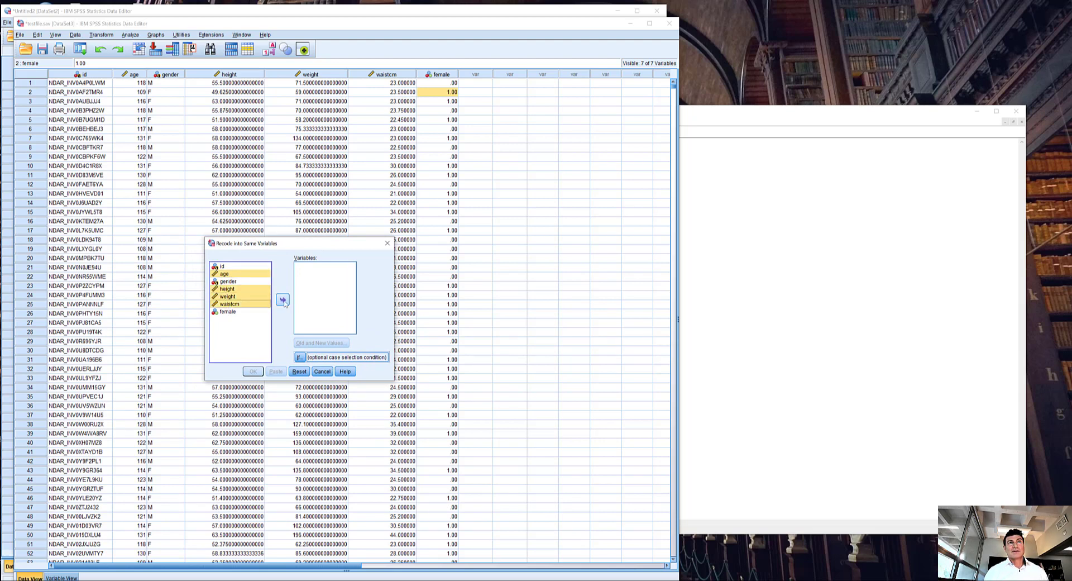
{"action": "left_click", "coordinate": [283, 300]}
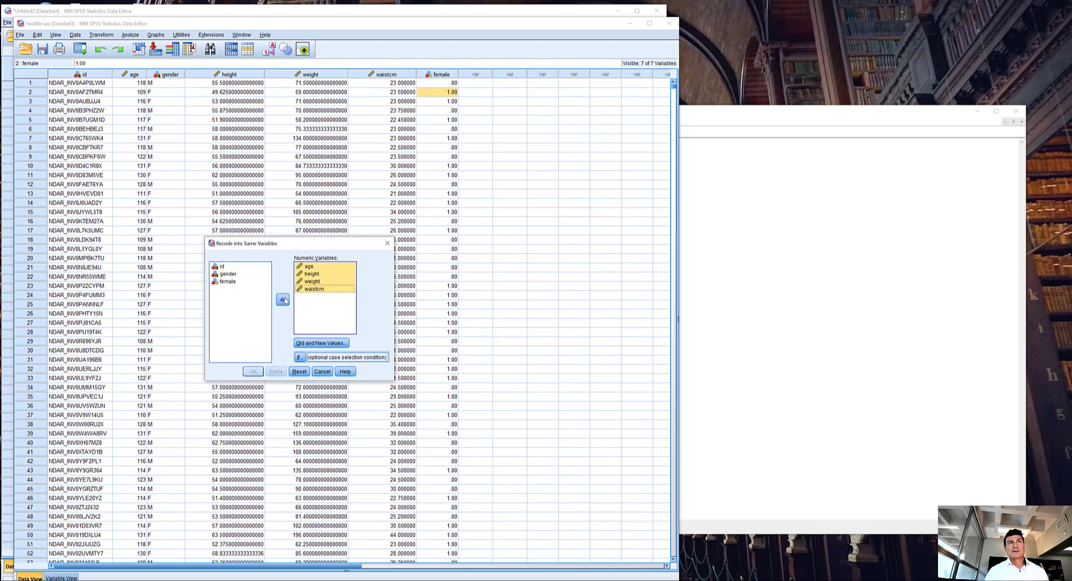
- Add a recode rule converting system-missing values to -999 and accept the old and new values
{"action": "left_click", "coordinate": [315, 344]}
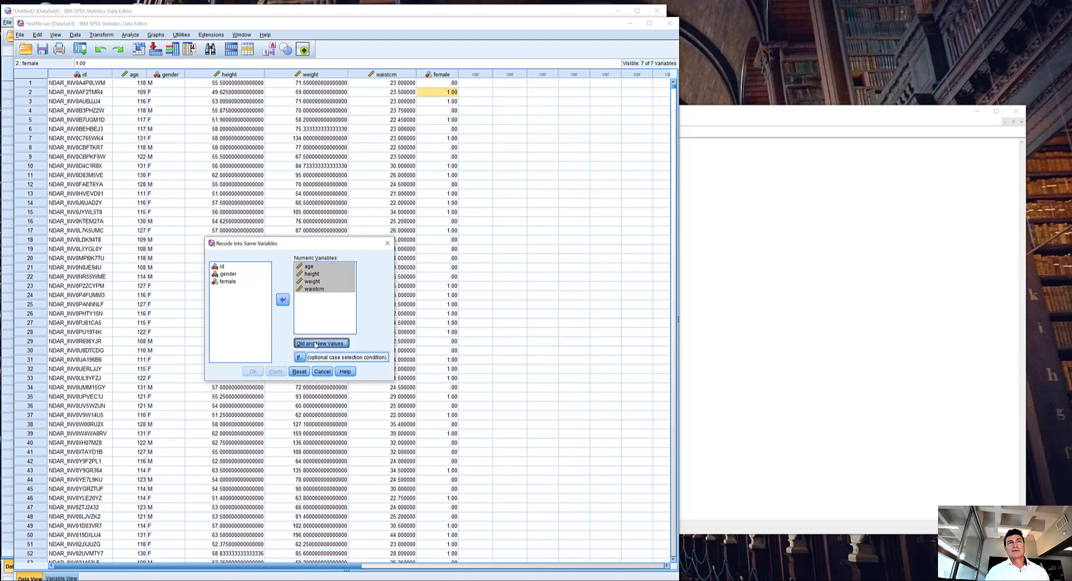
{"action": "left_click", "coordinate": [315, 344]}
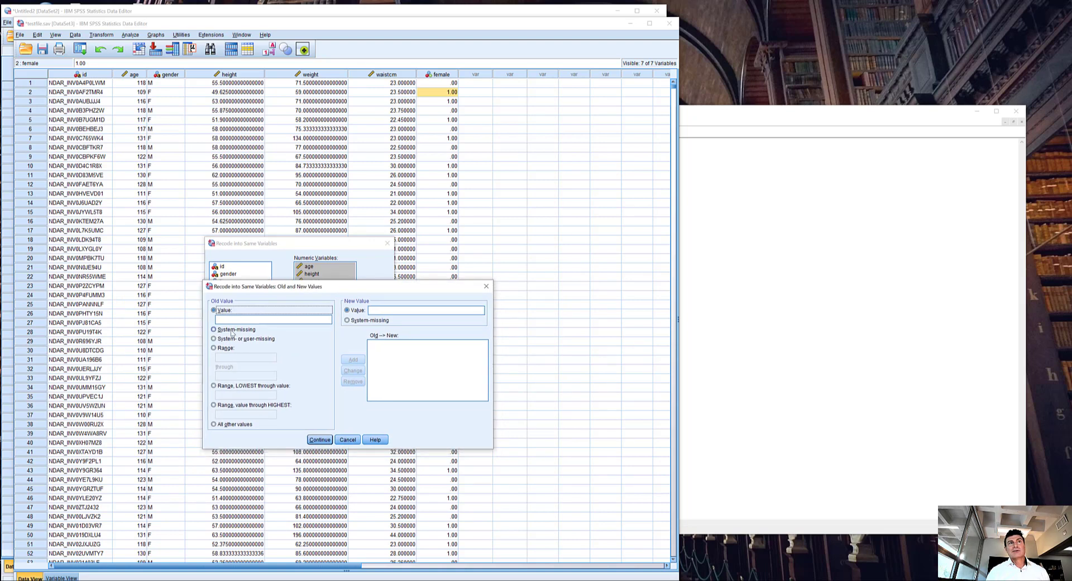
{"action": "left_click", "coordinate": [232, 330]}
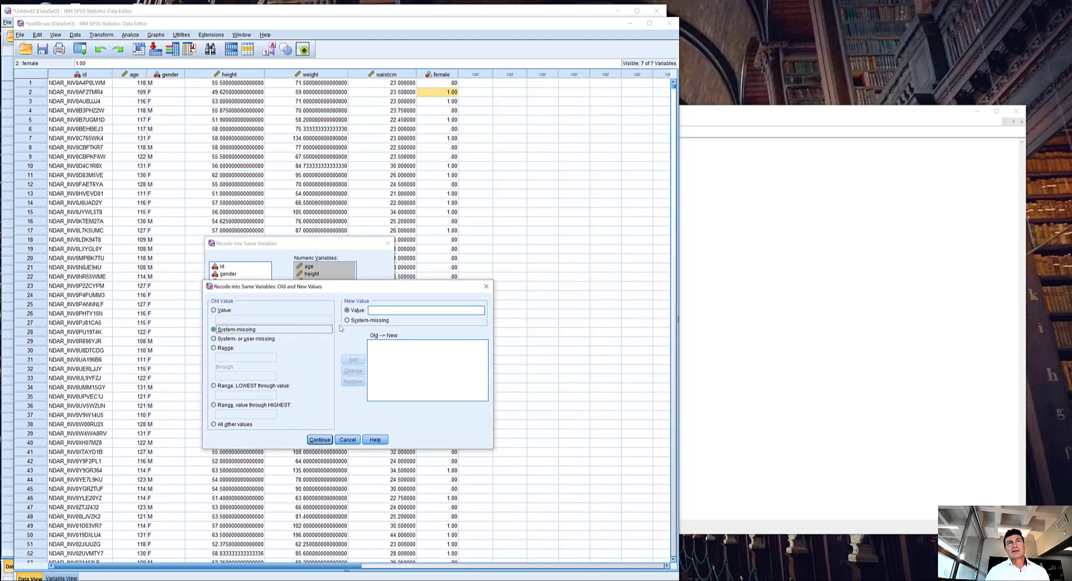
{"action": "left_click", "coordinate": [387, 309]}
{"action": "type", "text": "-999"}
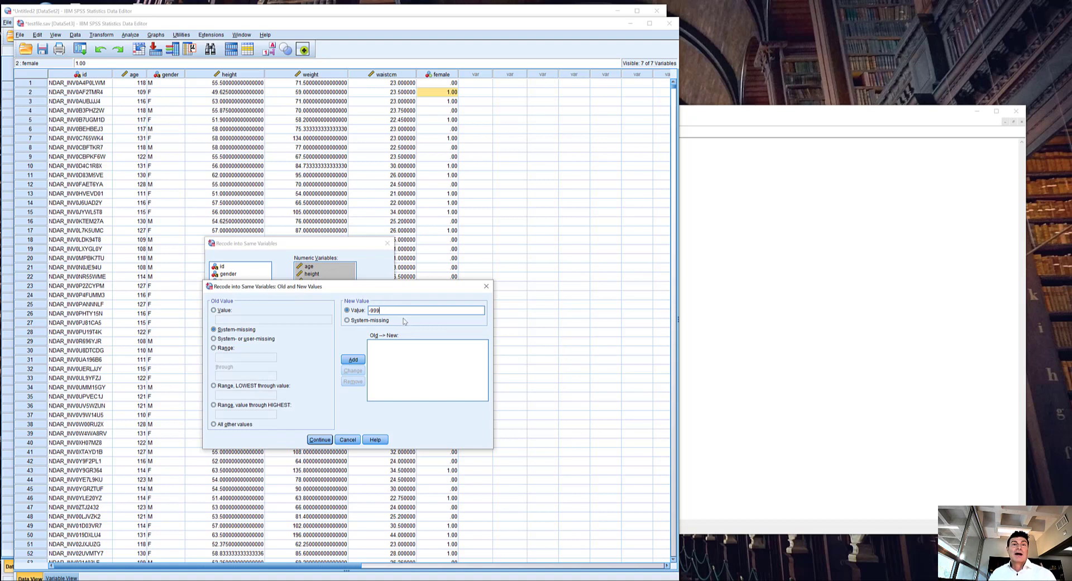
{"action": "left_click", "coordinate": [358, 361]}
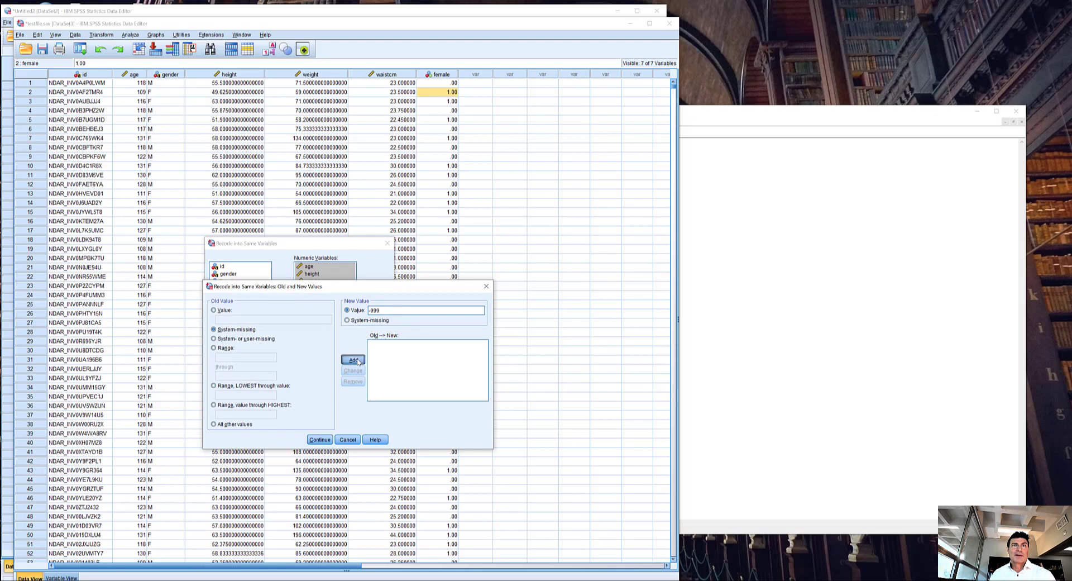
{"action": "left_click", "coordinate": [311, 441]}
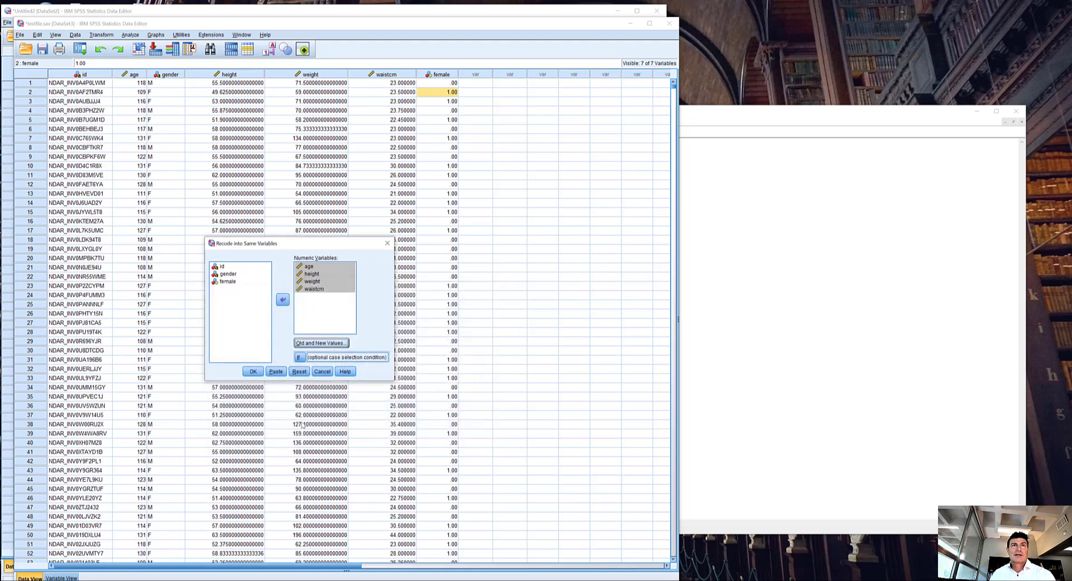
- Run the missing-value recode, dismiss the output viewer window and look over the data rows
{"action": "left_click", "coordinate": [256, 373]}
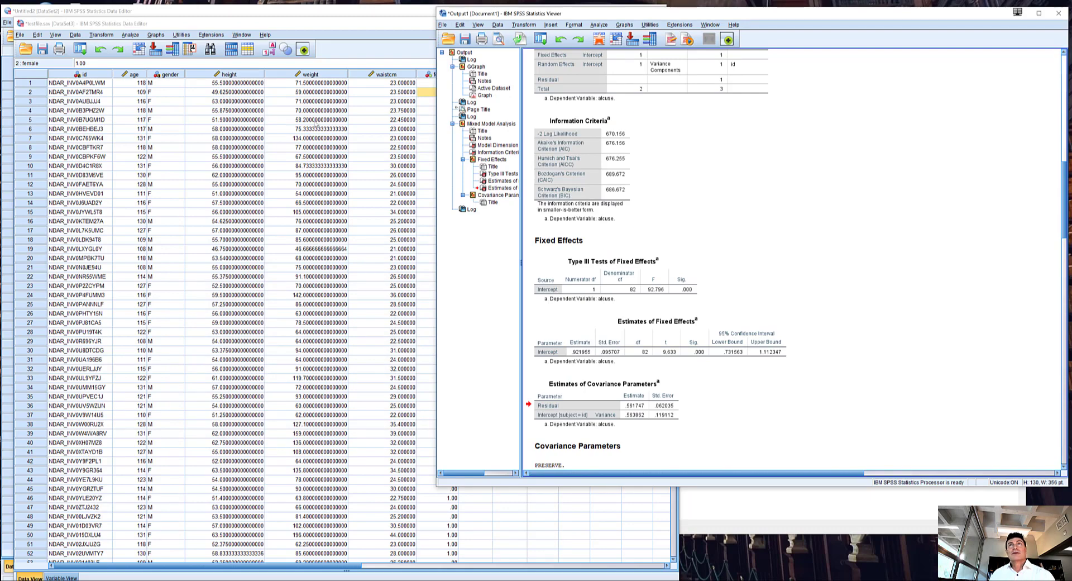
{"action": "left_click", "coordinate": [1029, 17]}
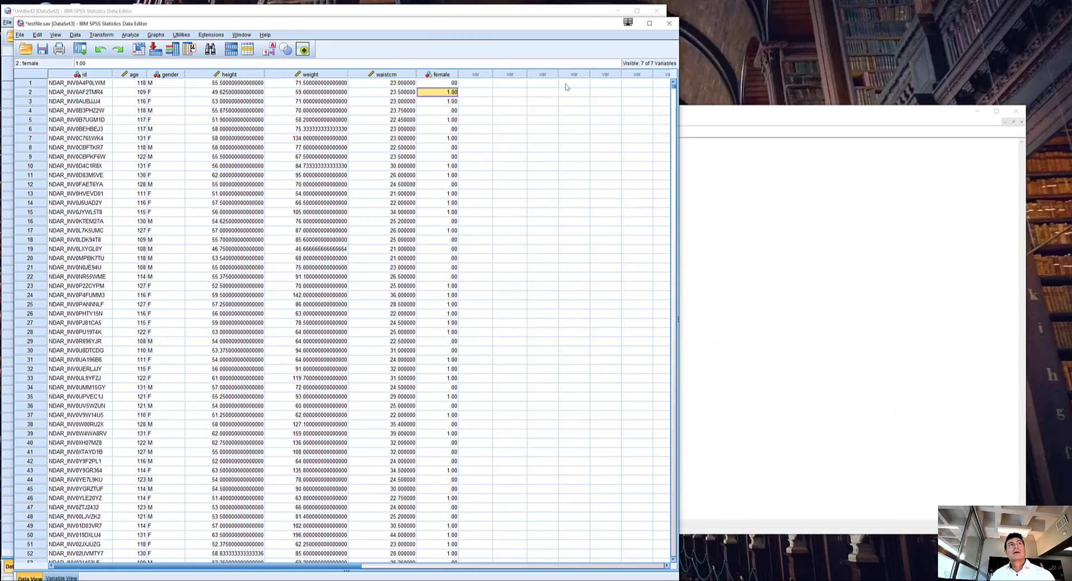
{"action": "scroll", "coordinate": [225, 295], "scroll_direction": "down", "scroll_amount": 20}
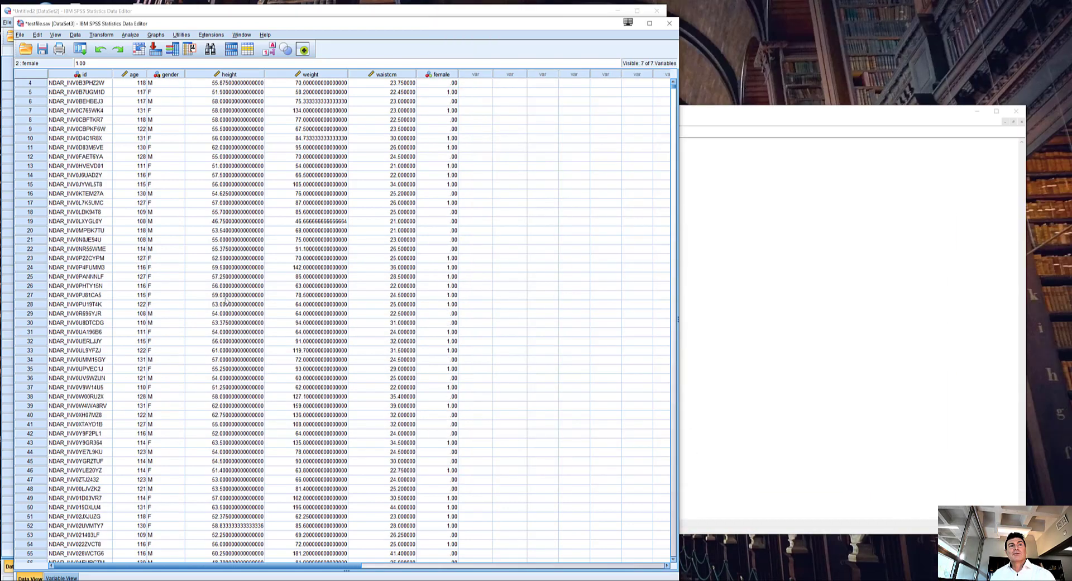
{"action": "scroll", "coordinate": [234, 272], "scroll_direction": "up", "scroll_amount": 20}
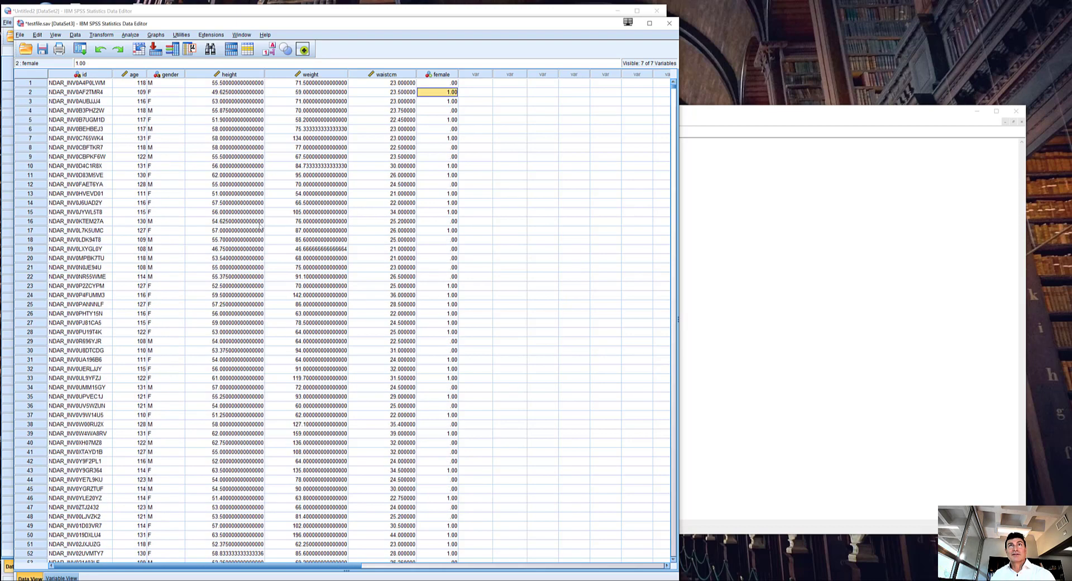
- Delete the gender string variable from the dataset and return to the data rows
{"action": "left_click", "coordinate": [63, 578]}
{"action": "left_click", "coordinate": [30, 91]}
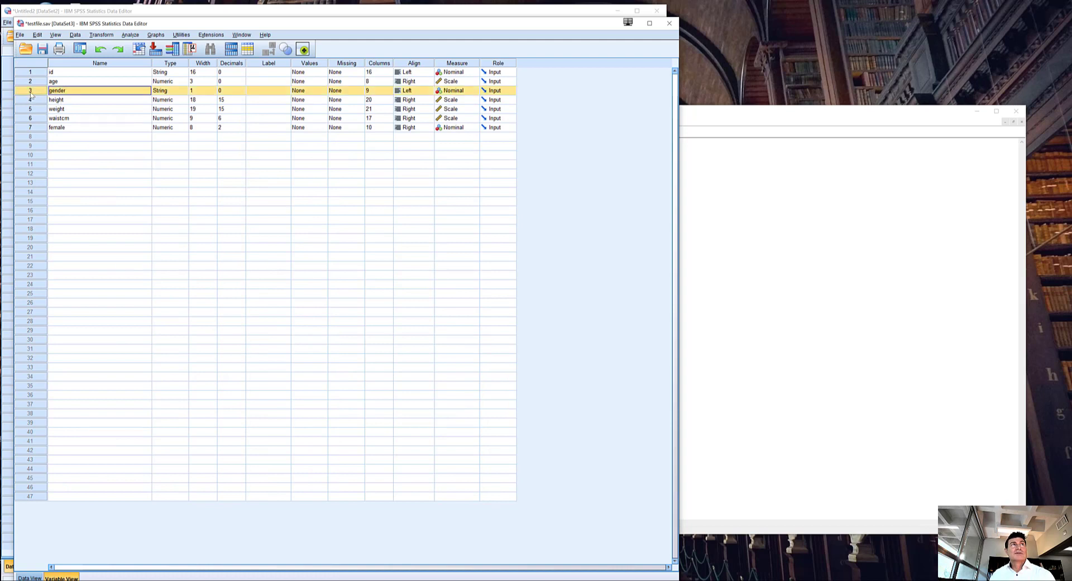
{"action": "right_click", "coordinate": [30, 93]}
{"action": "left_click", "coordinate": [45, 121]}
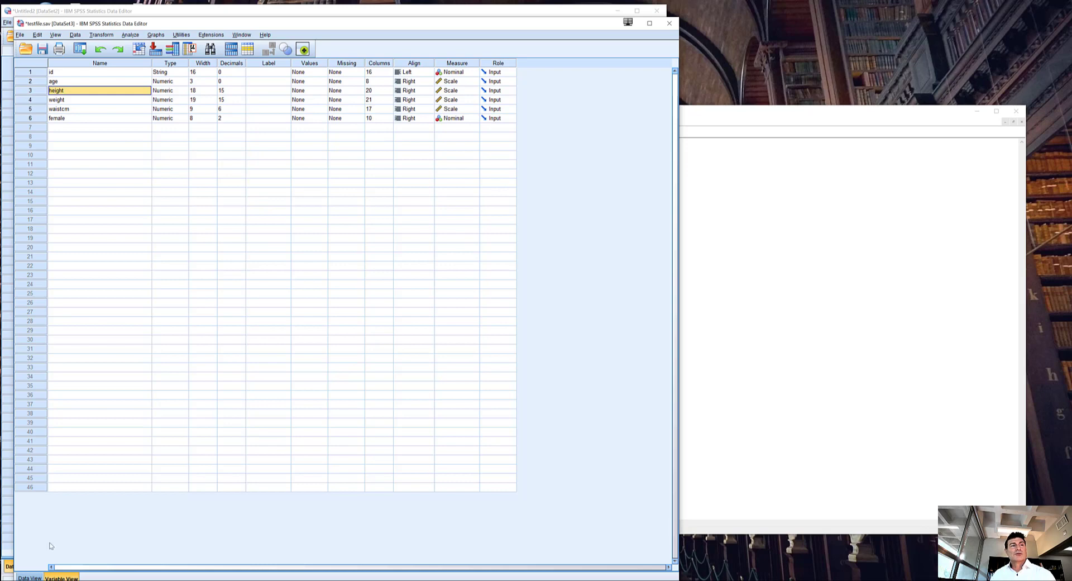
{"action": "left_click", "coordinate": [29, 577]}
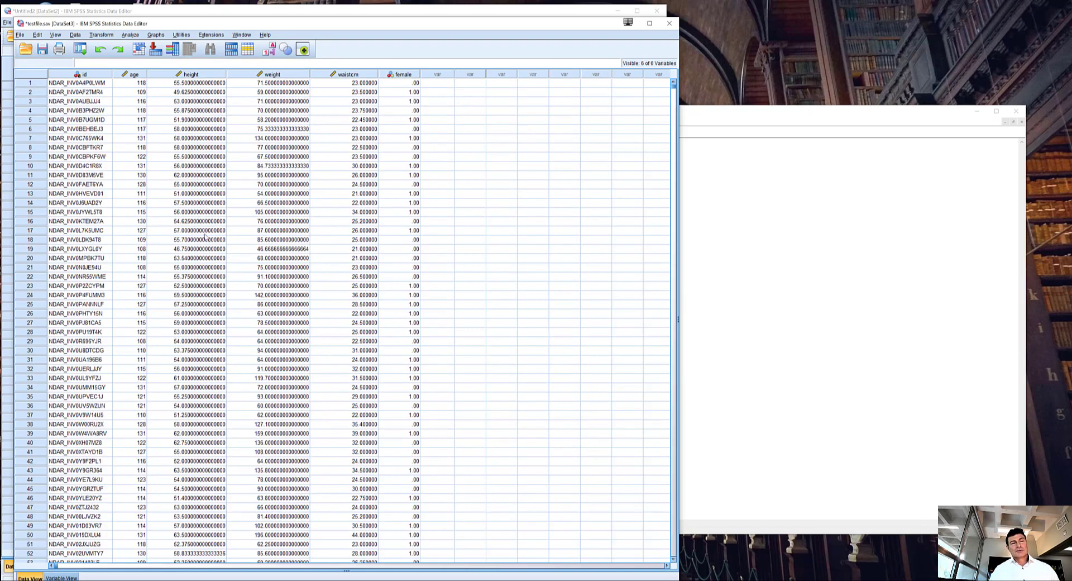
- Save the data in the ABCDstudyDEAP folder as a comma-delimited file named Testfile, without writing variable names to the file
{"action": "left_click", "coordinate": [20, 35]}
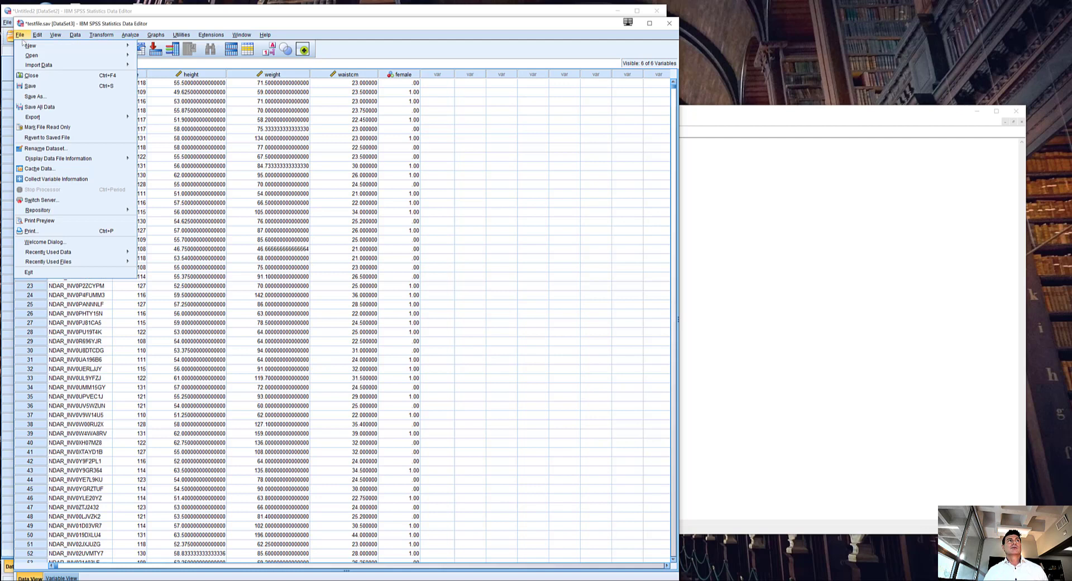
{"action": "left_click", "coordinate": [45, 95]}
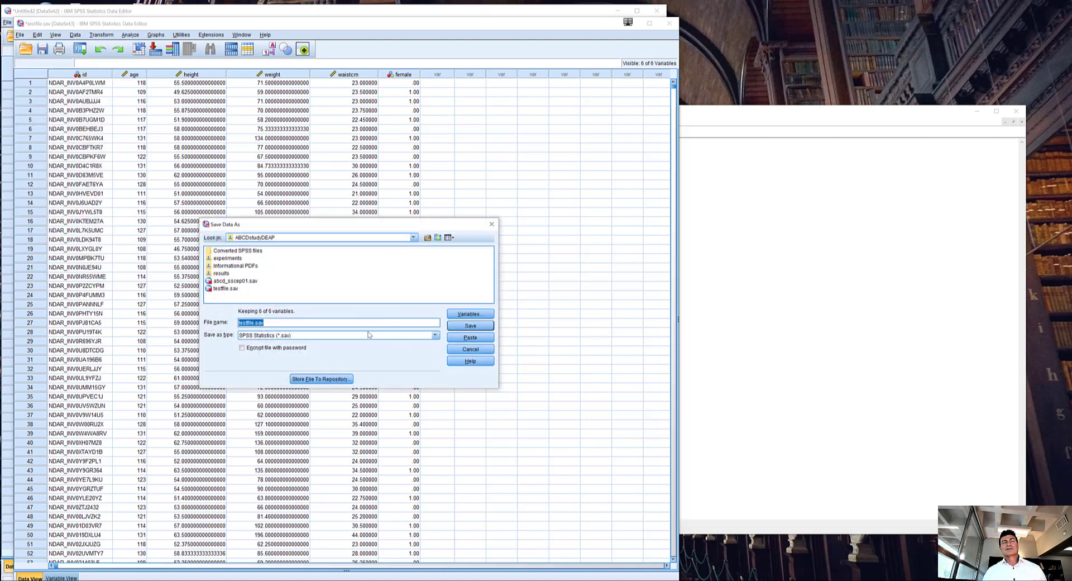
{"action": "left_click", "coordinate": [301, 335]}
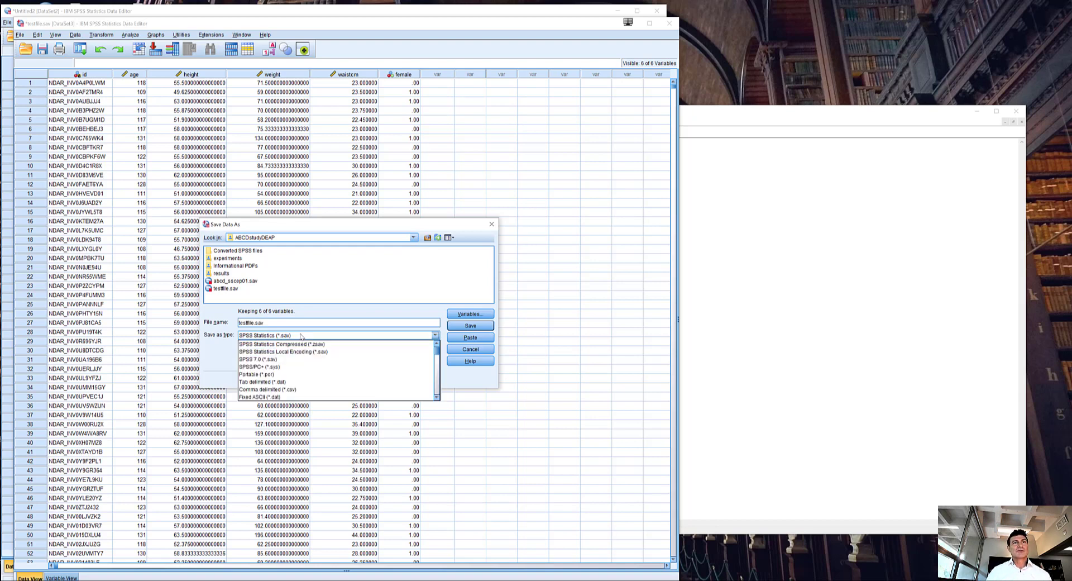
{"action": "left_click", "coordinate": [304, 389]}
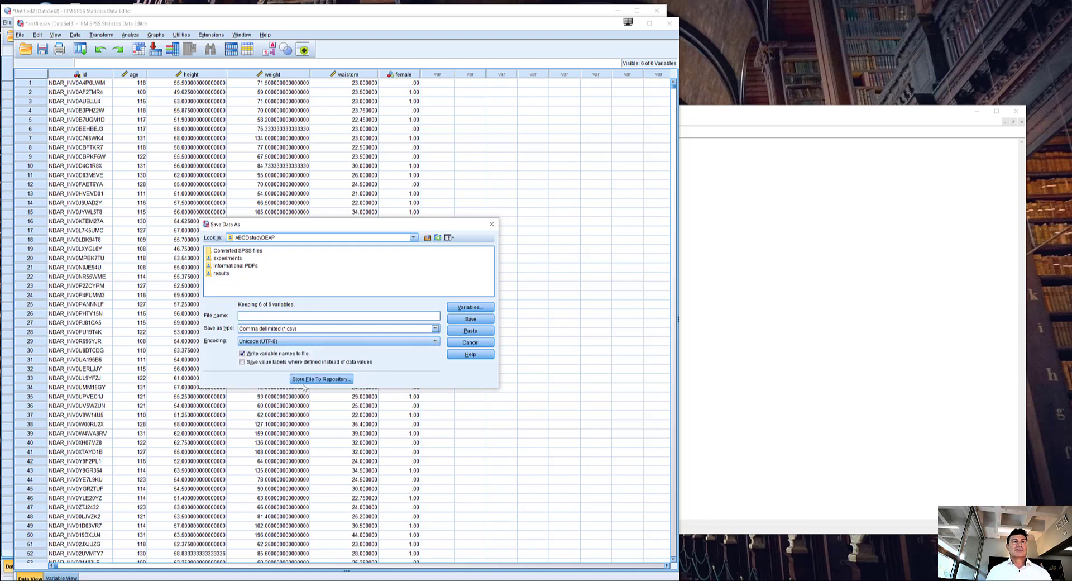
{"action": "left_click", "coordinate": [242, 356]}
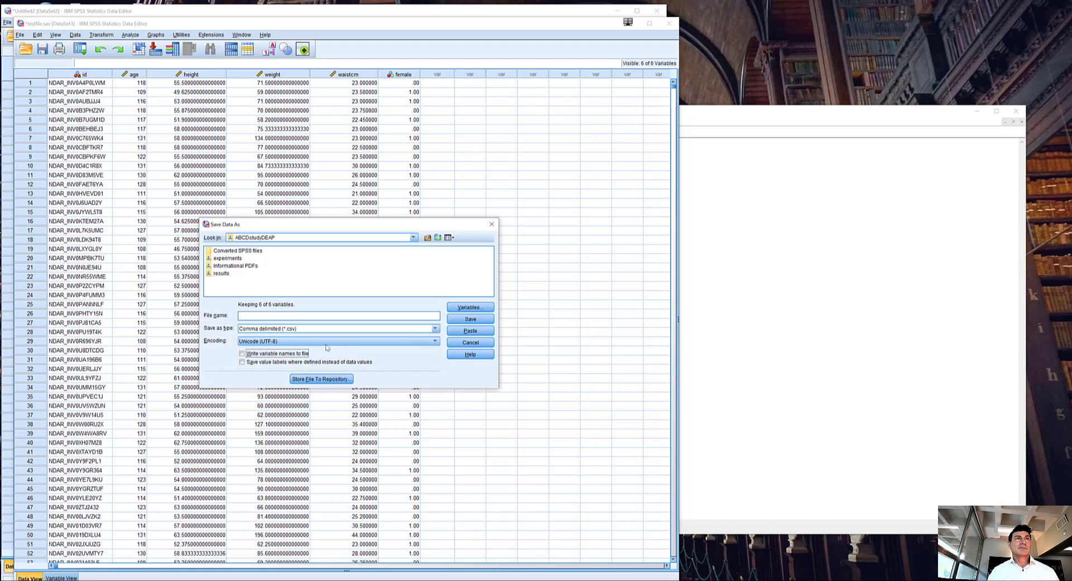
{"action": "left_click", "coordinate": [263, 314]}
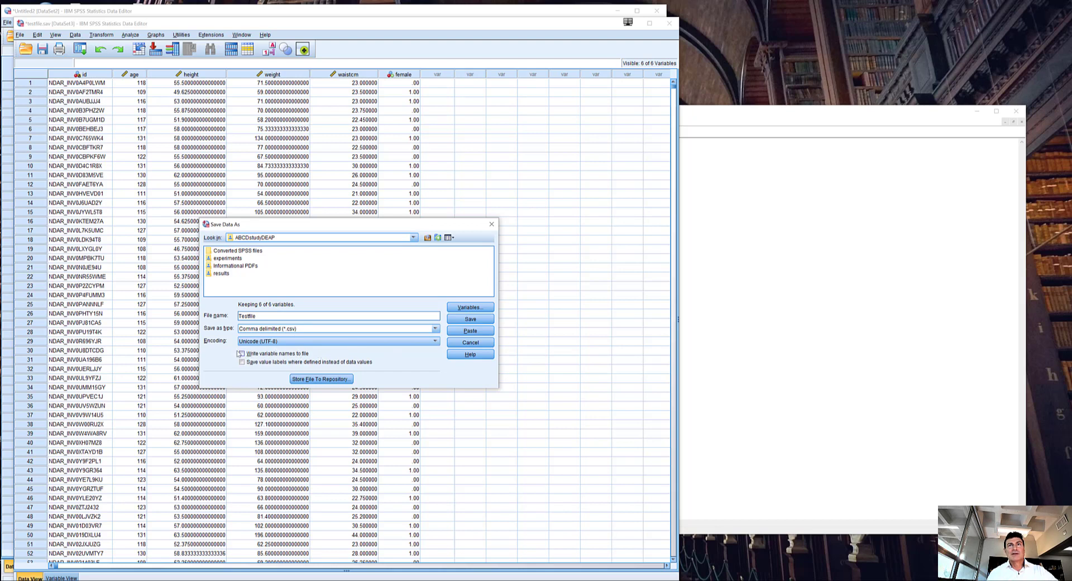
{"action": "left_click", "coordinate": [479, 320]}
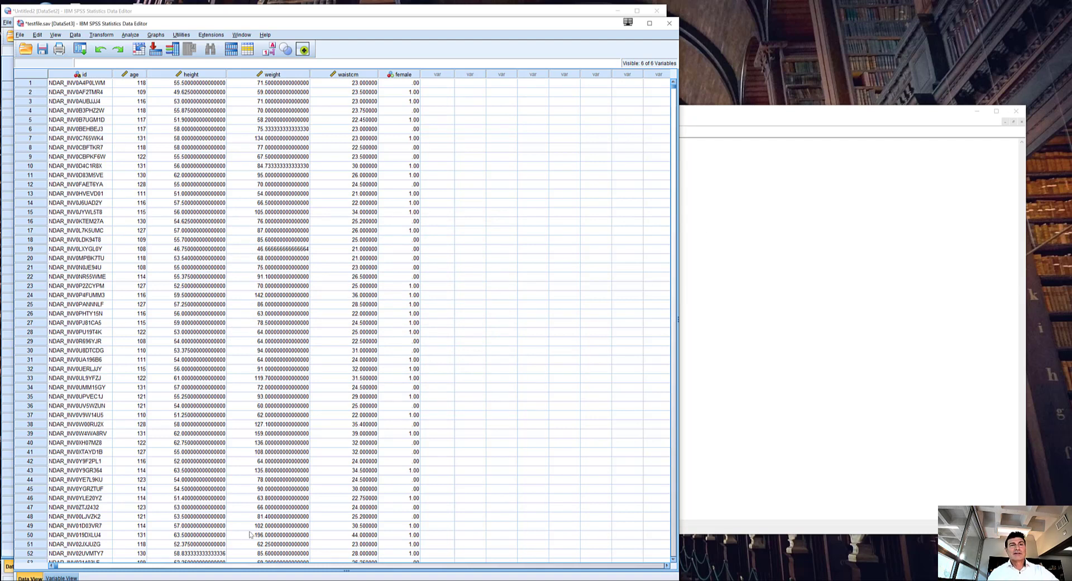
- Switch to Mplus and start saving the open input file under the Mercer folder in Research > ABCD > ABCDstudyDEAP
{"action": "left_click", "coordinate": [709, 300]}
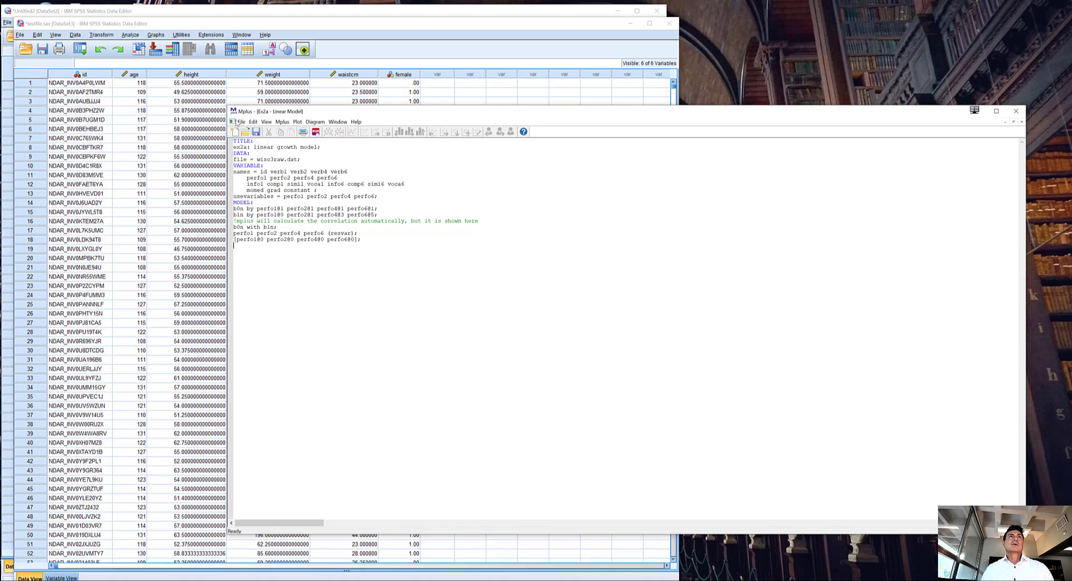
{"action": "left_click", "coordinate": [242, 122]}
{"action": "left_click", "coordinate": [258, 165]}
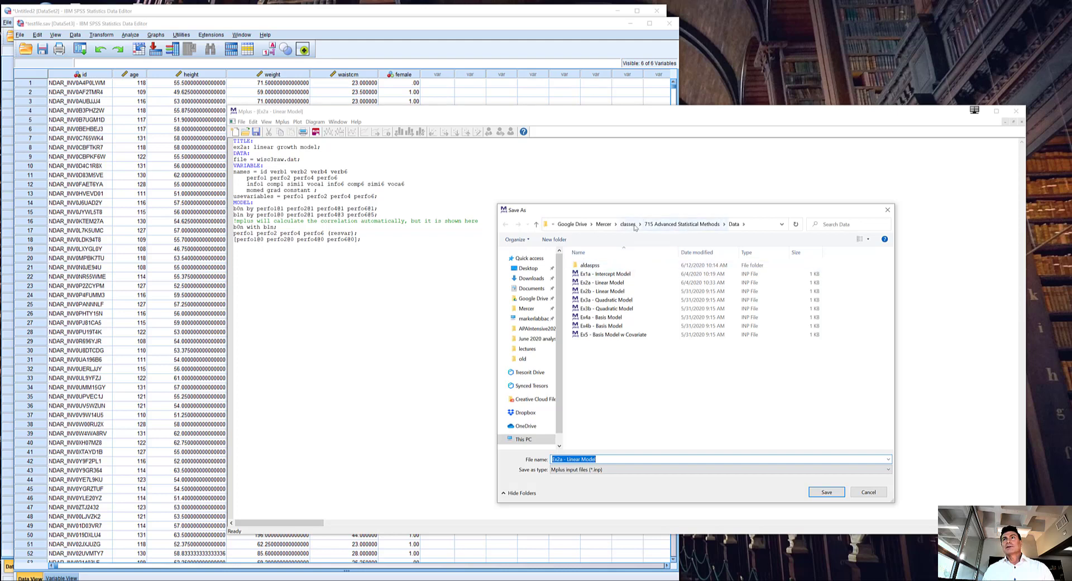
{"action": "left_click", "coordinate": [606, 226]}
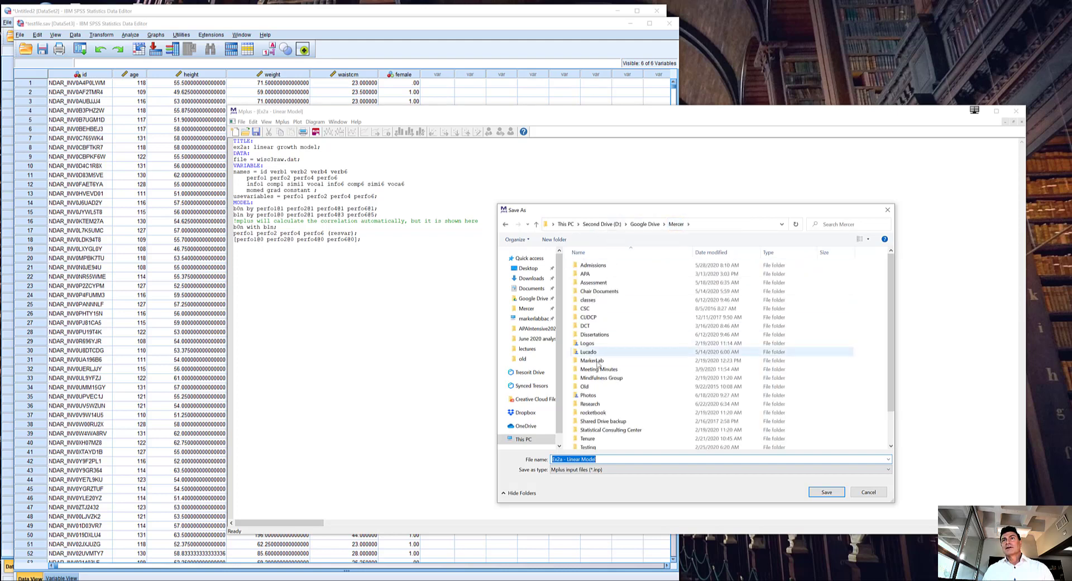
{"action": "double_click", "coordinate": [601, 405]}
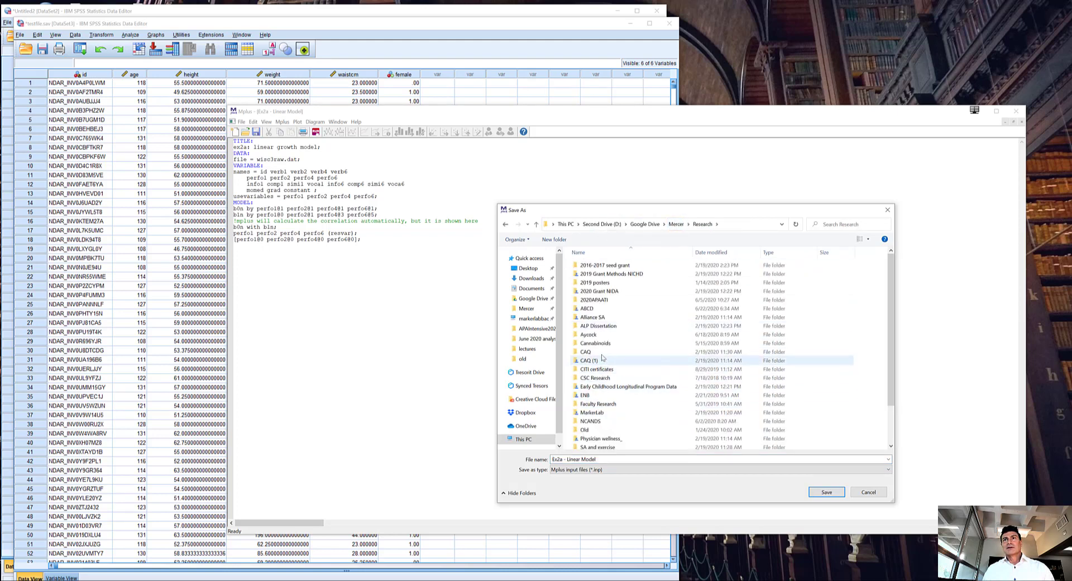
{"action": "left_click", "coordinate": [591, 310]}
{"action": "double_click", "coordinate": [591, 310]}
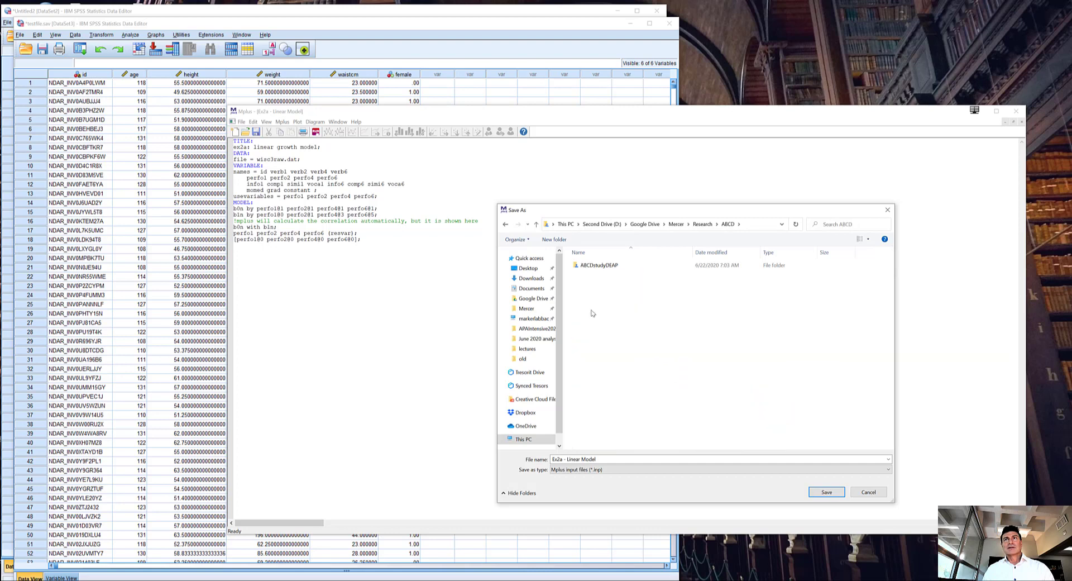
{"action": "double_click", "coordinate": [592, 267]}
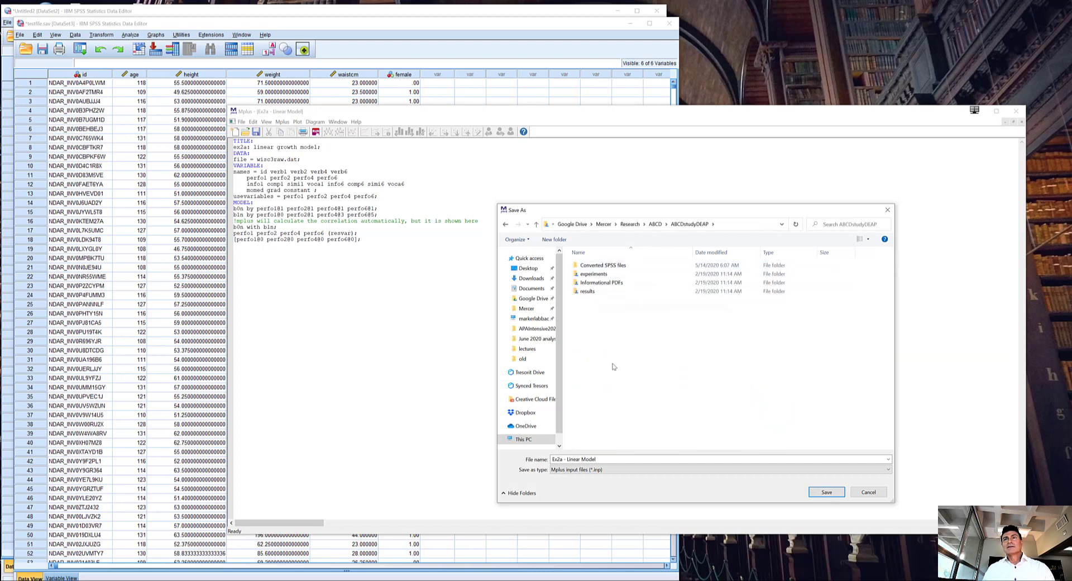
- Save the Mplus input file in the ABCDstudyDEAP folder under the name testMplus
{"action": "left_click", "coordinate": [611, 458]}
{"action": "type", "text": "test"}
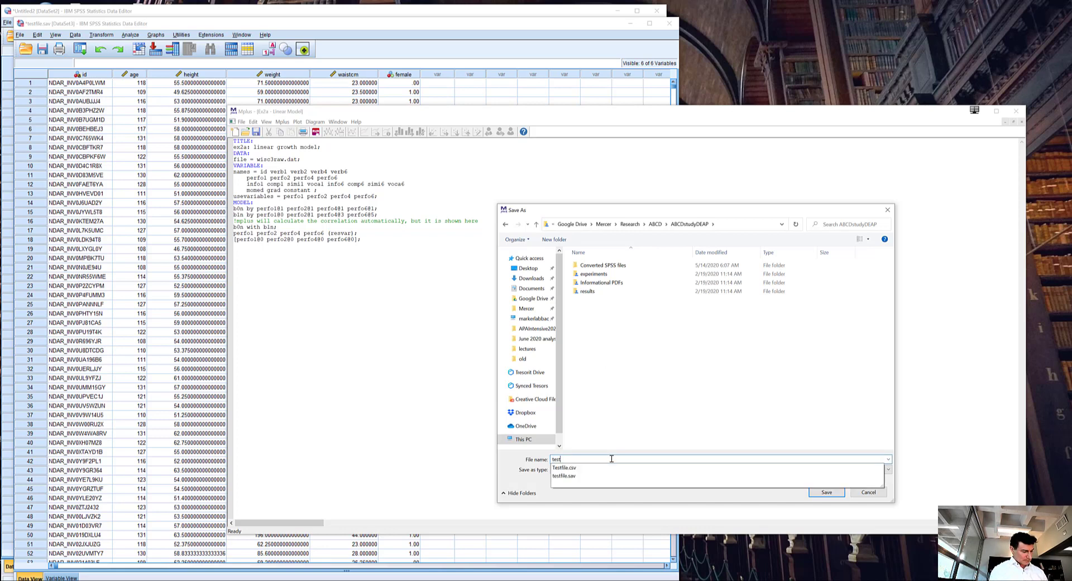
{"action": "type", "text": "Mplus"}
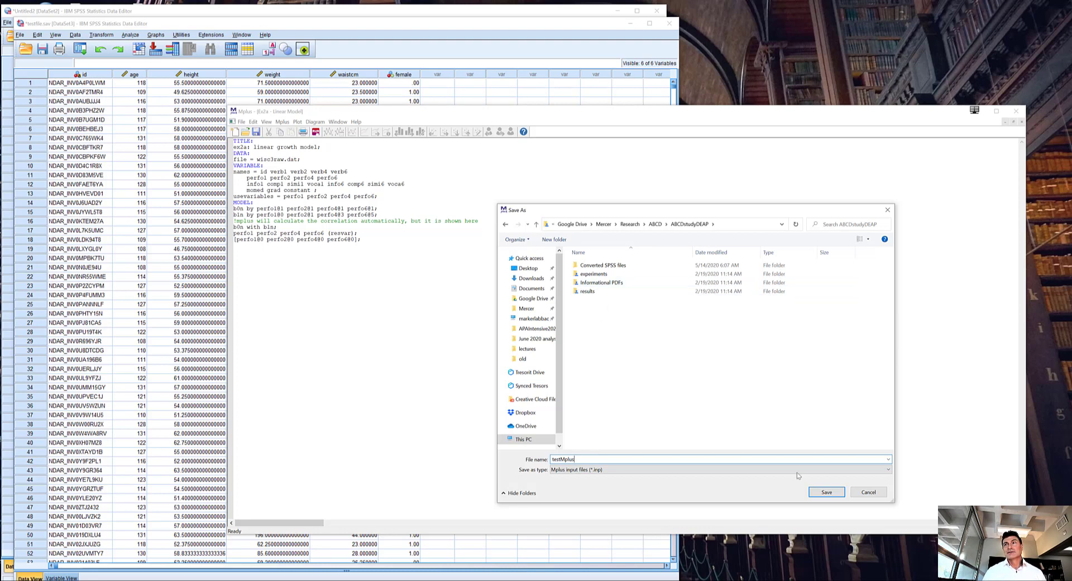
{"action": "left_click", "coordinate": [828, 491]}
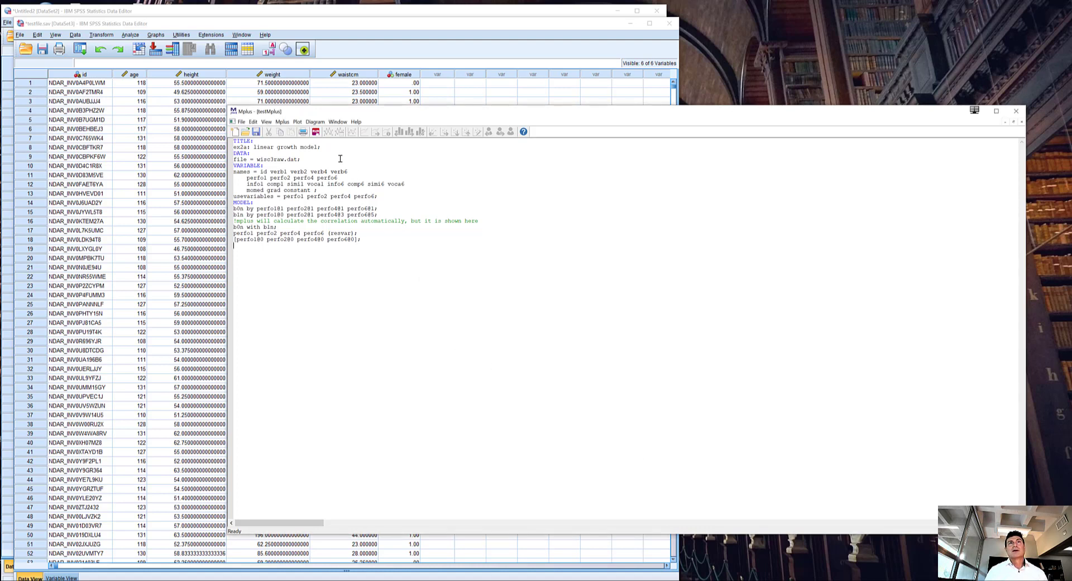
- Replace the text under TITLE with "Test to bring in data"
{"action": "left_click_drag", "start_coordinate": [327, 147], "coordinate": [230, 148]}
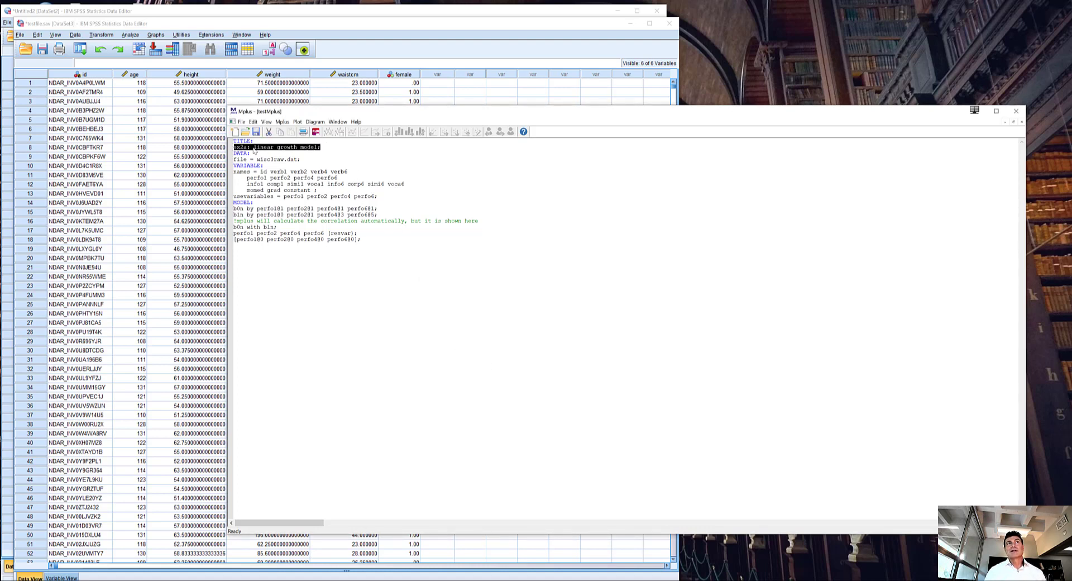
{"action": "type", "text": "Test to bring in data"}
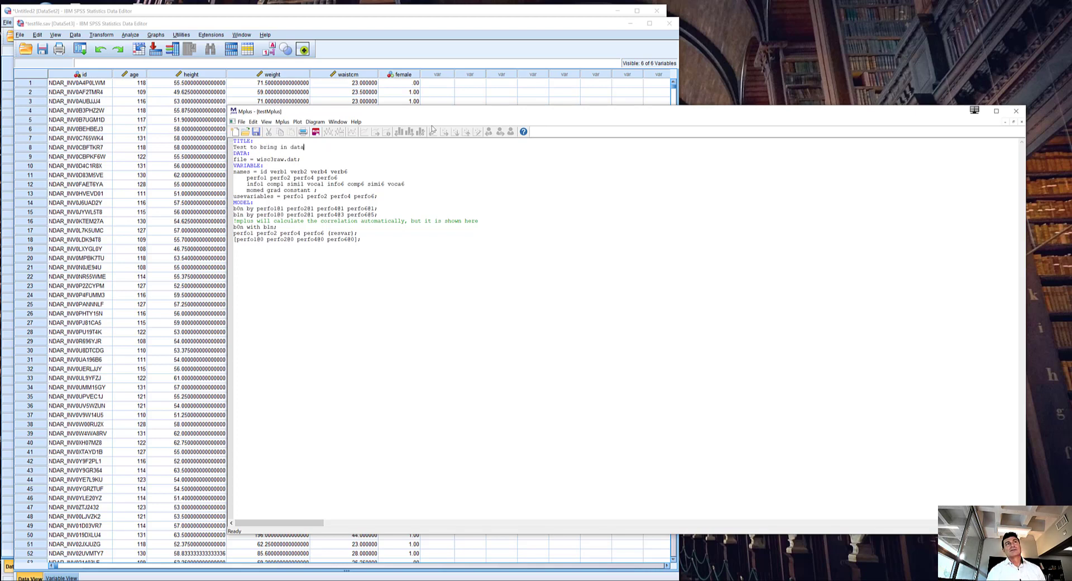
{"action": "left_click", "coordinate": [316, 142]}
{"action": "left_click_drag", "start_coordinate": [313, 146], "coordinate": [233, 140]}
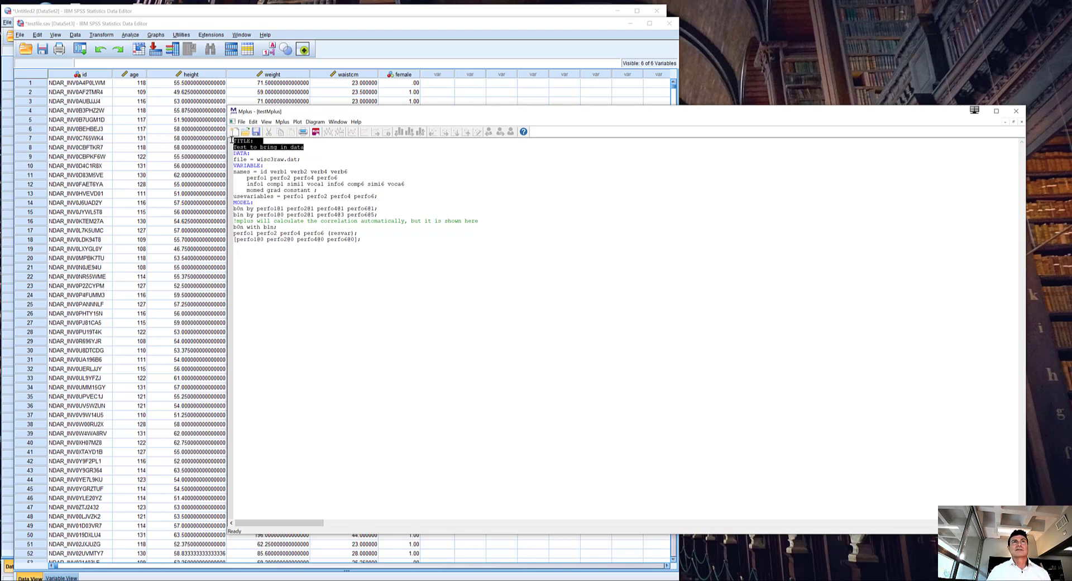
- Change the data file referenced under DATA to testfile.csv, keeping the closing semicolon
{"action": "left_click", "coordinate": [256, 160]}
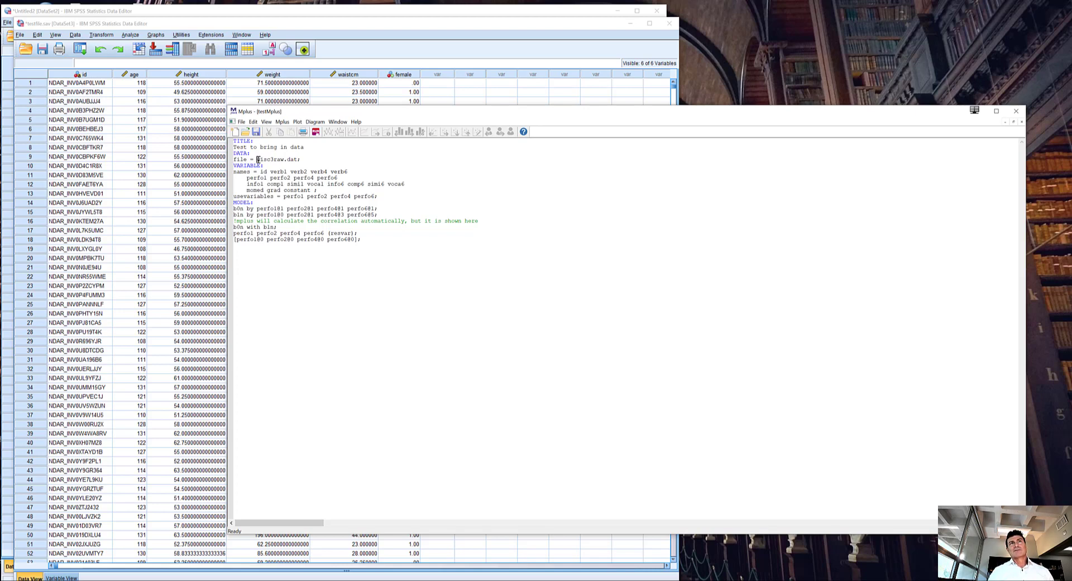
{"action": "left_click_drag", "start_coordinate": [257, 160], "coordinate": [296, 161]}
{"action": "type", "text": "t"}
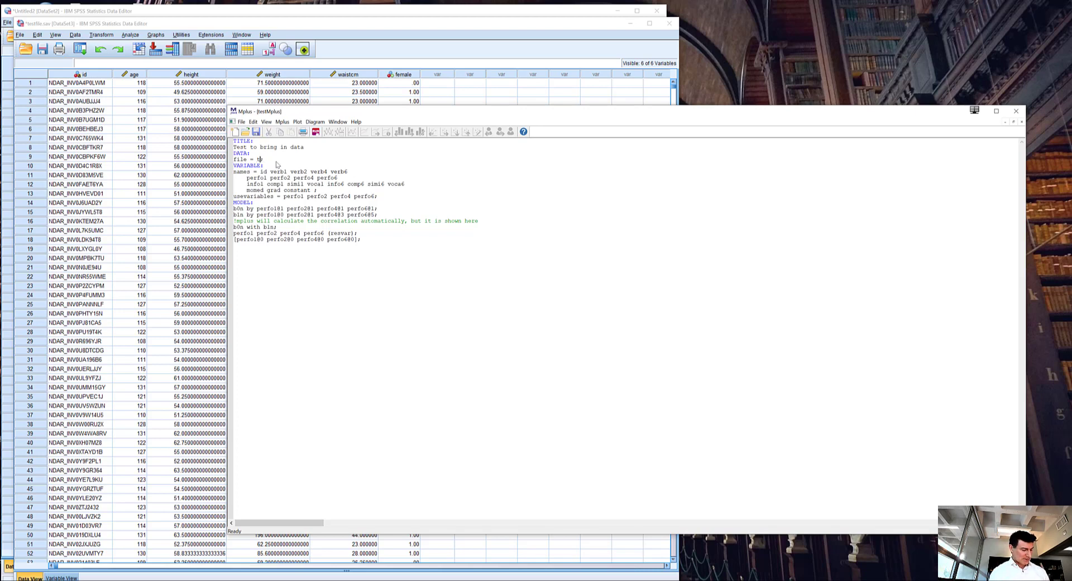
{"action": "type", "text": "es"}
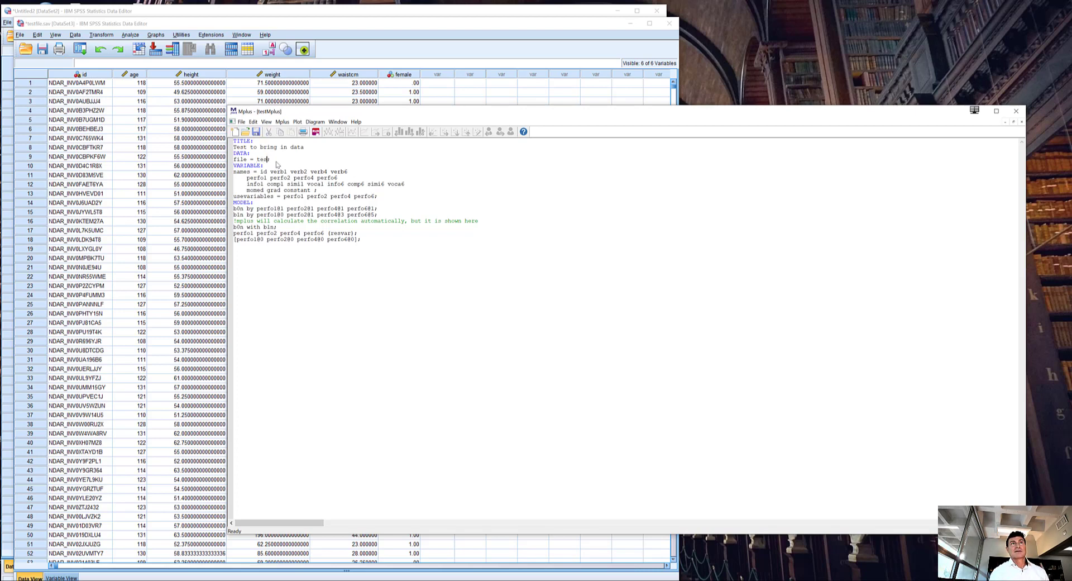
{"action": "type", "text": "tfile.csv"}
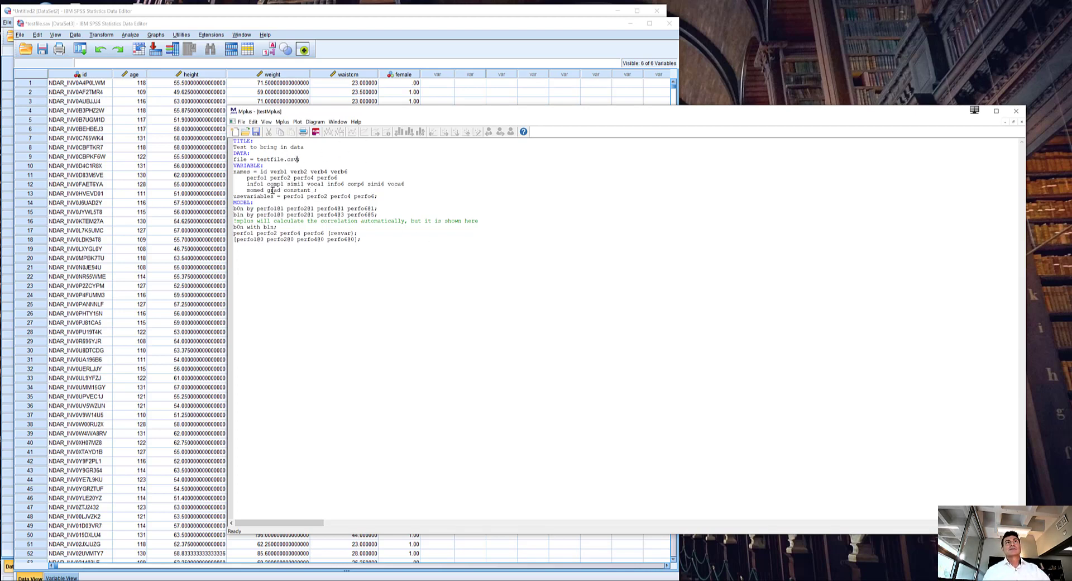
- Copy the six variable names from SPSS and paste them in Mplus over the old names list and usevariables statement
{"action": "left_click", "coordinate": [53, 577]}
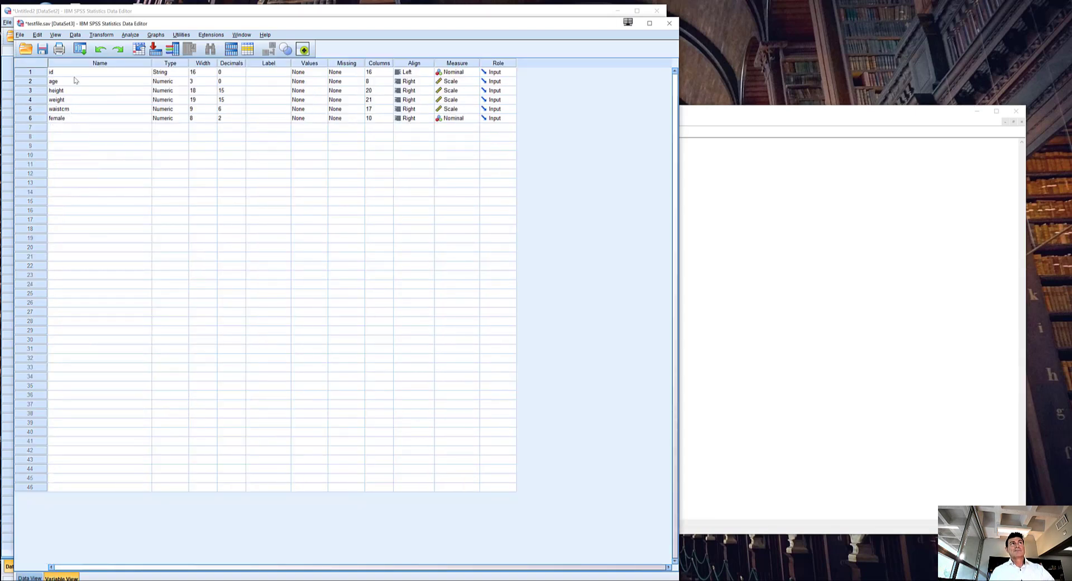
{"action": "left_click_drag", "start_coordinate": [75, 72], "coordinate": [77, 118]}
{"action": "key", "text": "ctrl+c"}
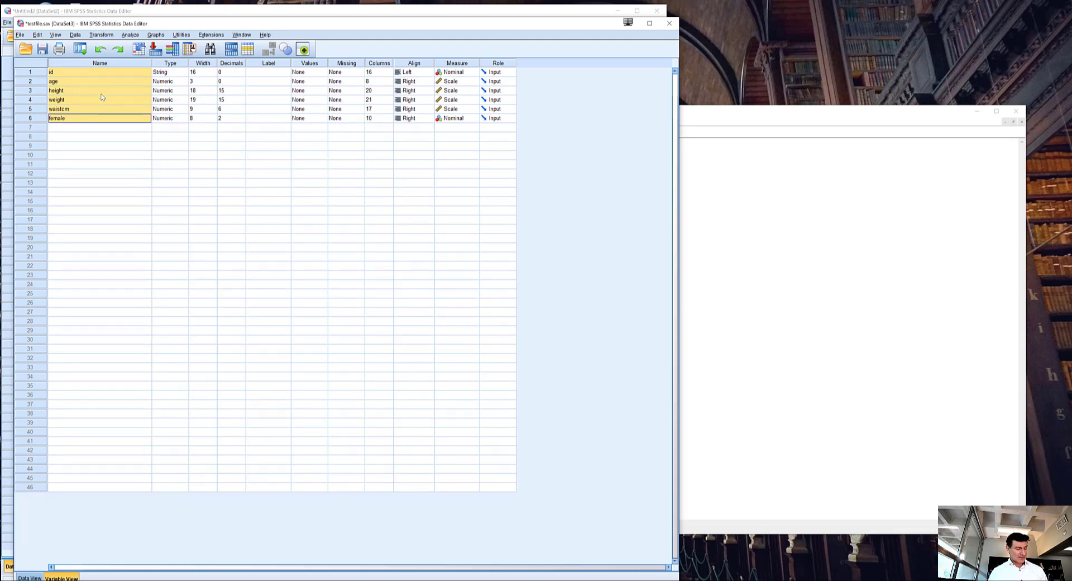
{"action": "left_click", "coordinate": [734, 220]}
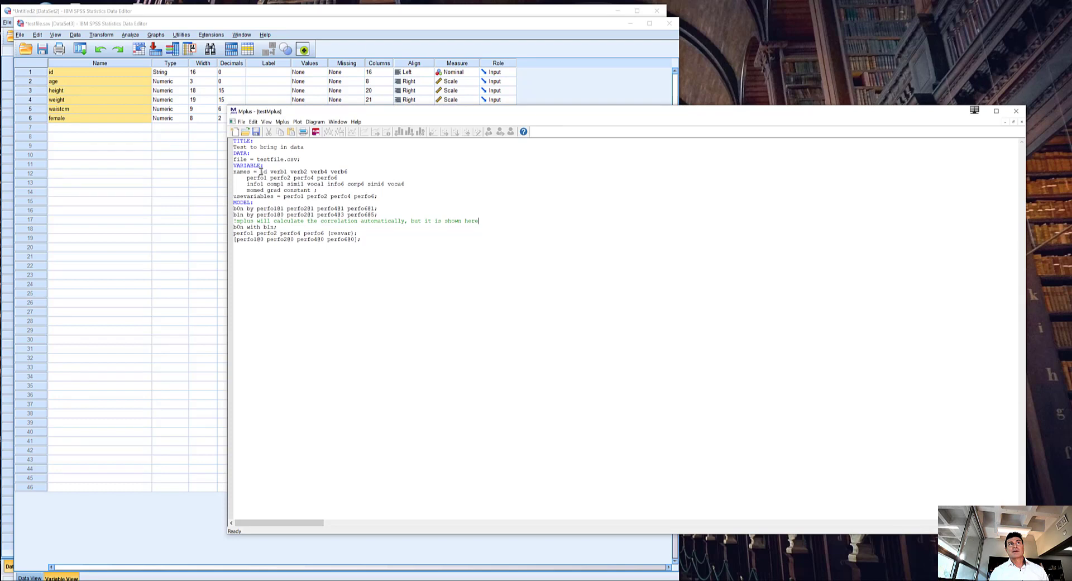
{"action": "left_click_drag", "start_coordinate": [260, 172], "coordinate": [376, 196]}
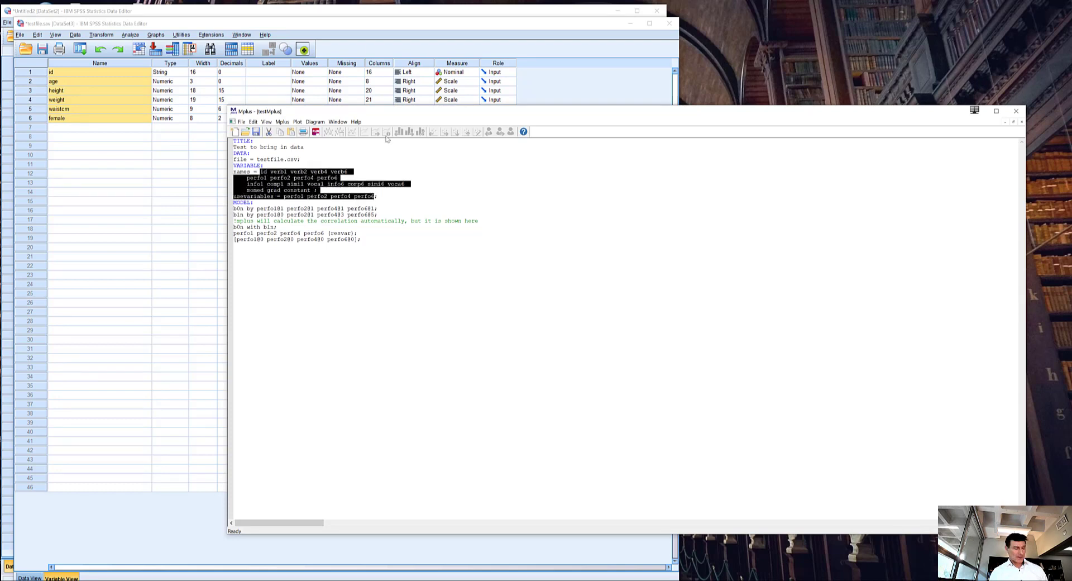
{"action": "key", "text": "ctrl+v"}
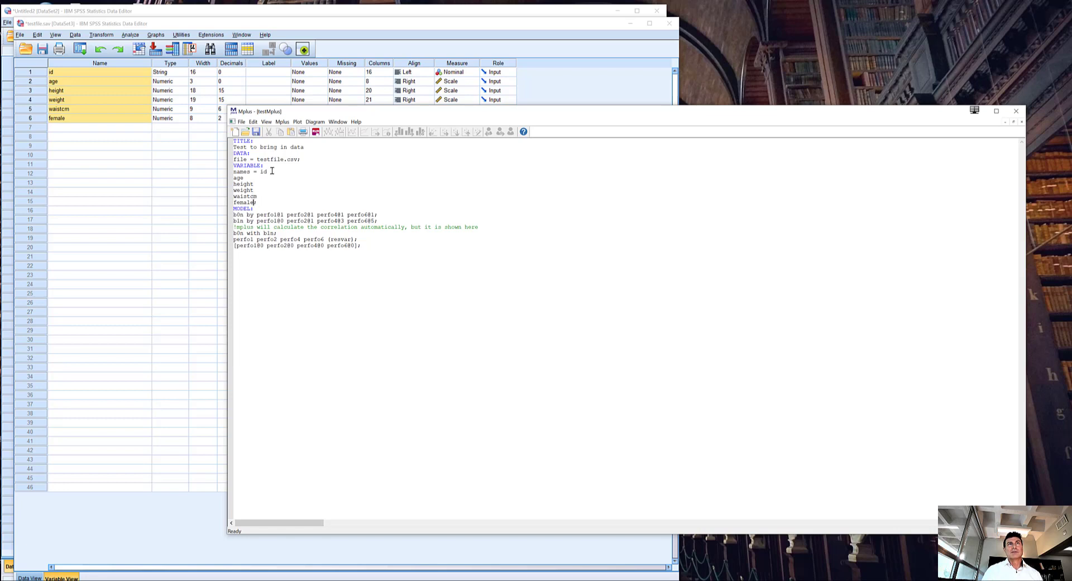
- Join the pasted variable names id, age, height, weight and waistcm onto one line, leaving female on the line below
{"action": "key", "text": "Delete"}
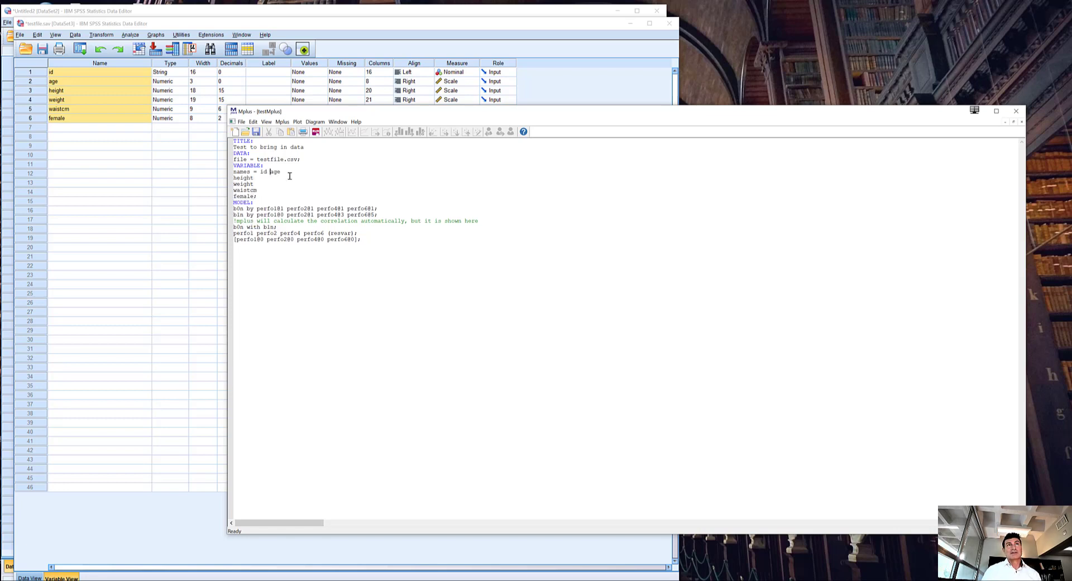
{"action": "left_click", "coordinate": [280, 172]}
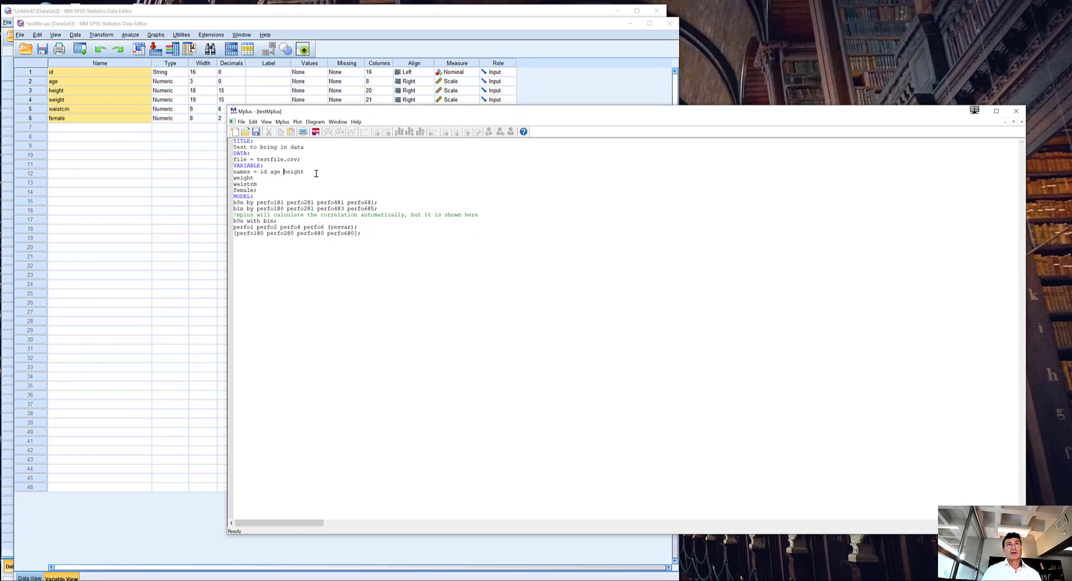
{"action": "left_click", "coordinate": [304, 172]}
{"action": "key", "text": "Delete"}
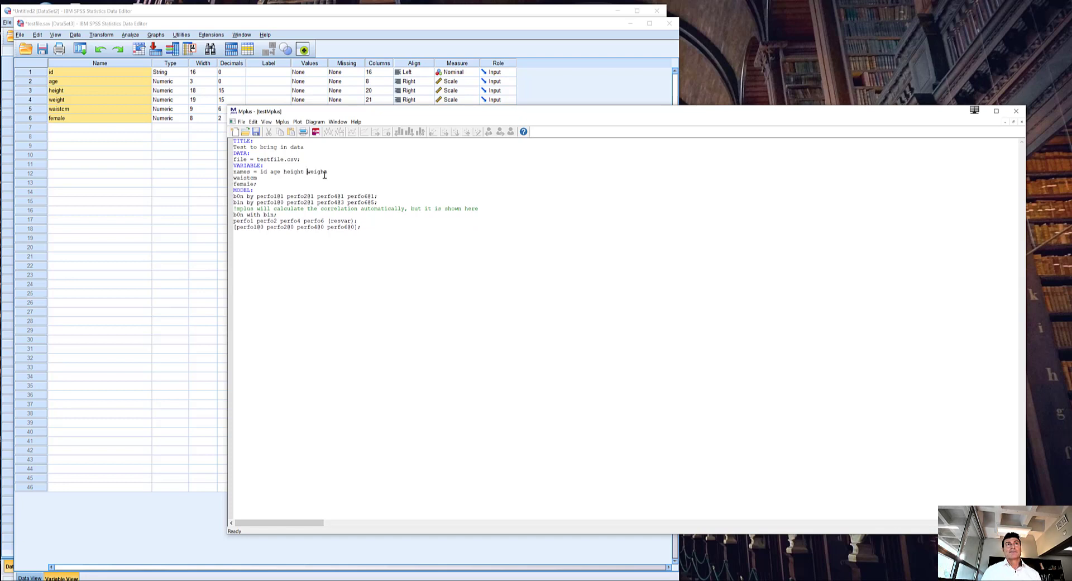
{"action": "key", "text": "Delete"}
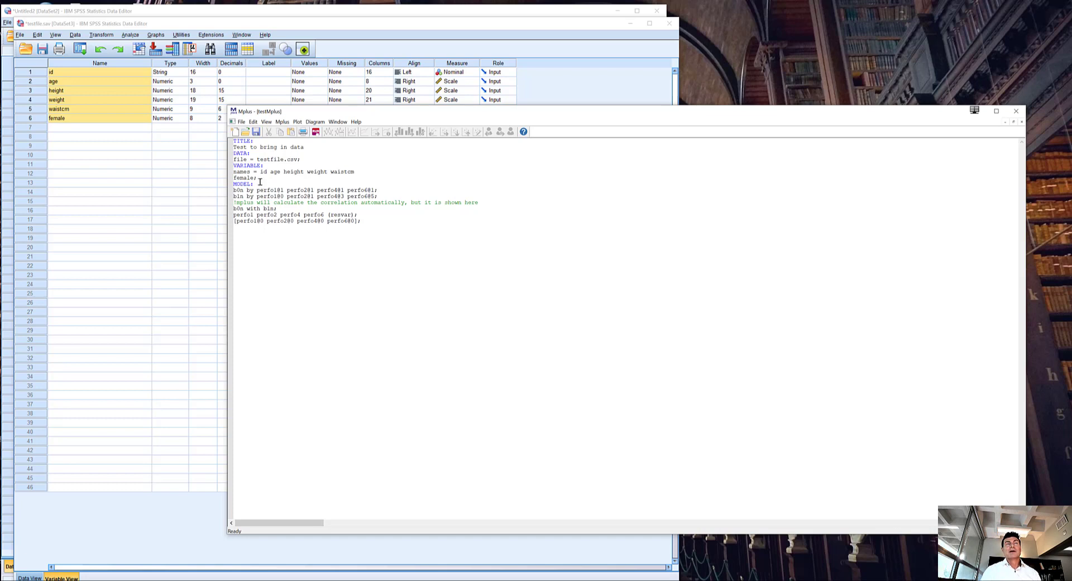
{"action": "left_click_drag", "start_coordinate": [257, 178], "coordinate": [233, 171]}
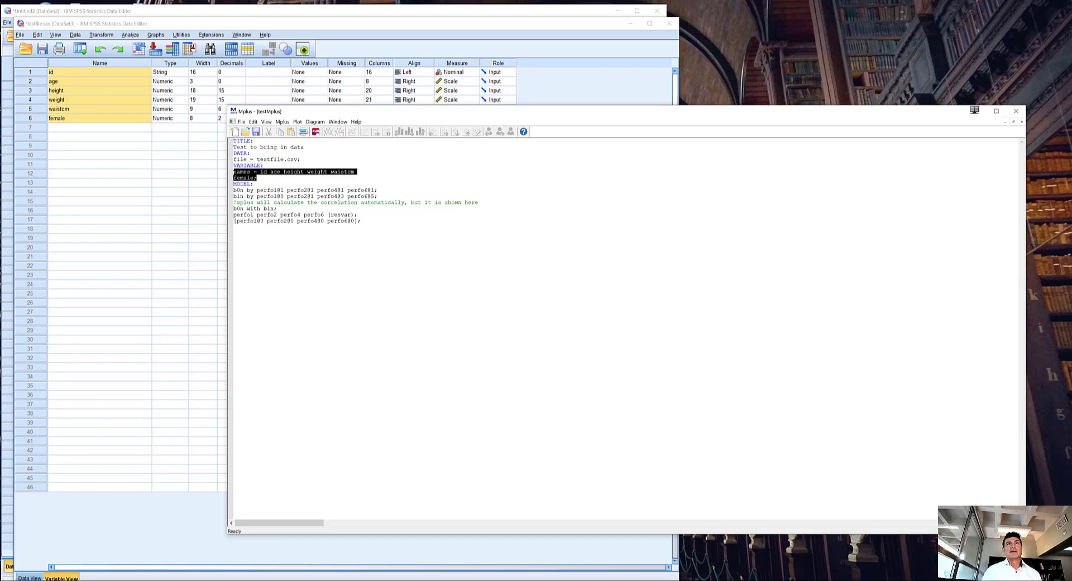
{"action": "left_click", "coordinate": [265, 180]}
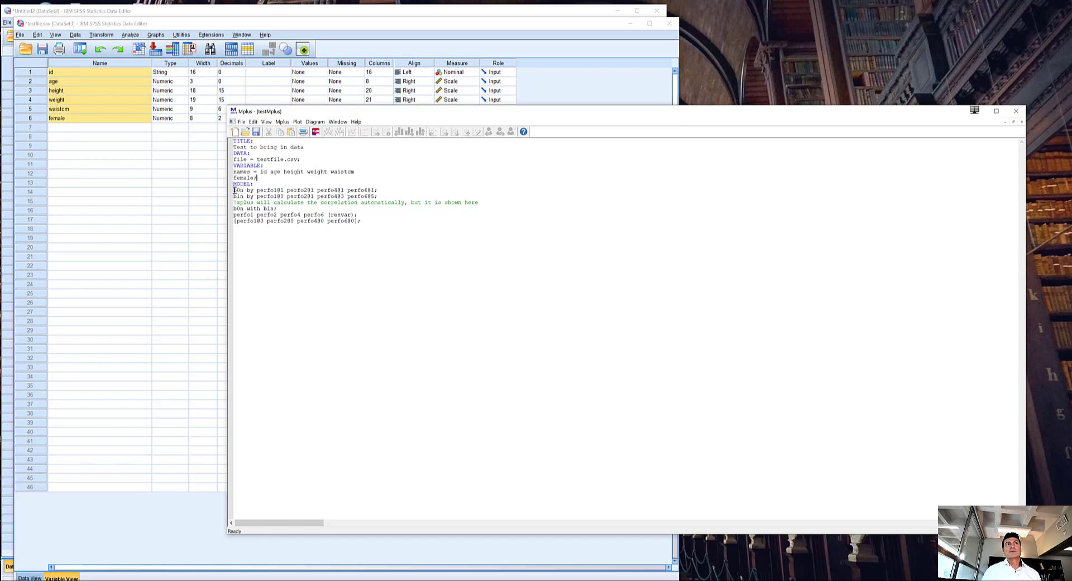
- Replace the old growth model statements under MODEL with "age with height weight waistcm;"
{"action": "left_click_drag", "start_coordinate": [234, 190], "coordinate": [363, 222]}
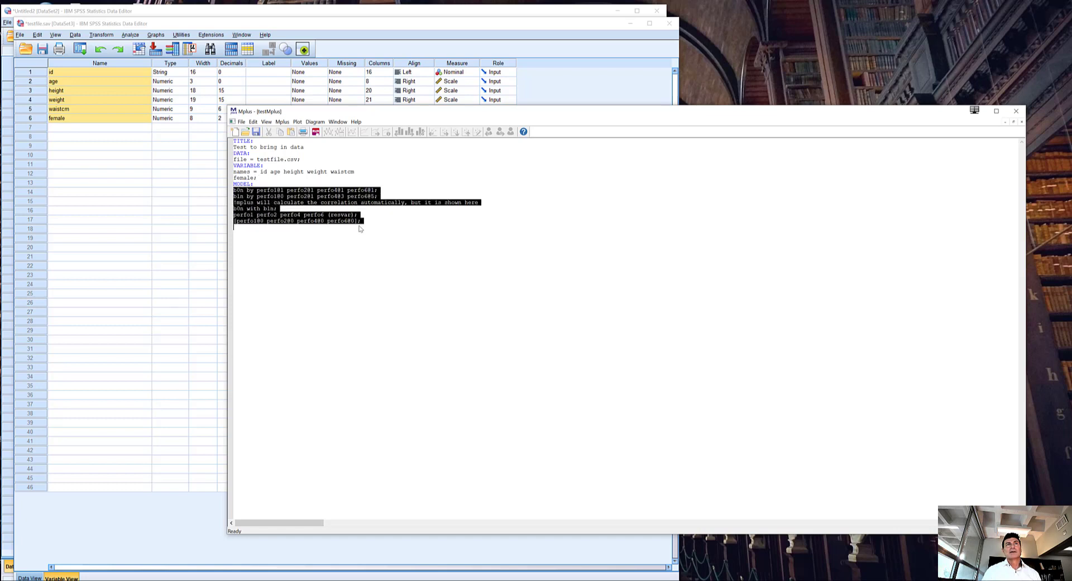
{"action": "key", "text": "Delete"}
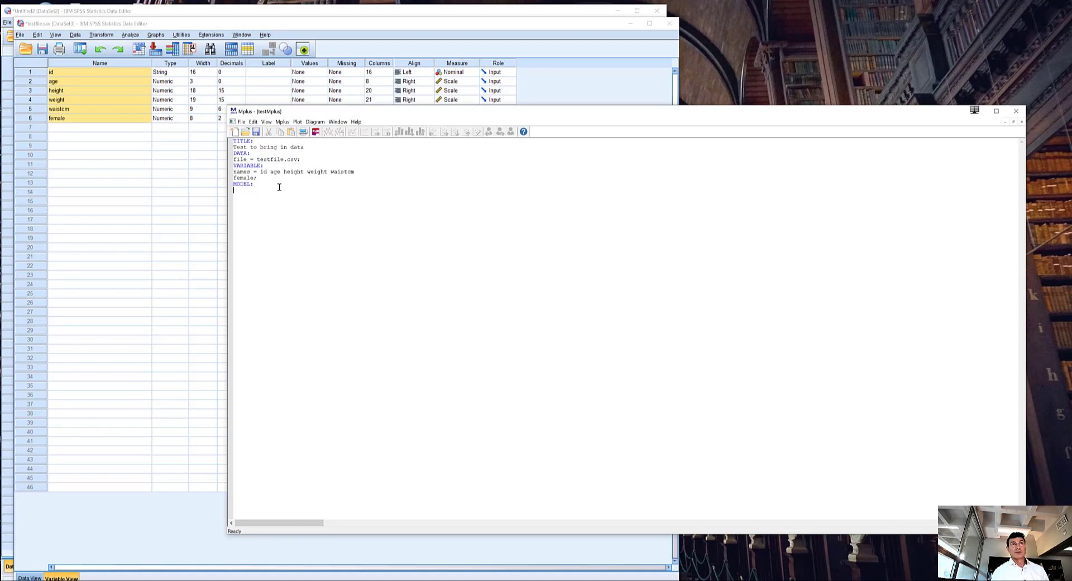
{"action": "type", "text": "age with hei"}
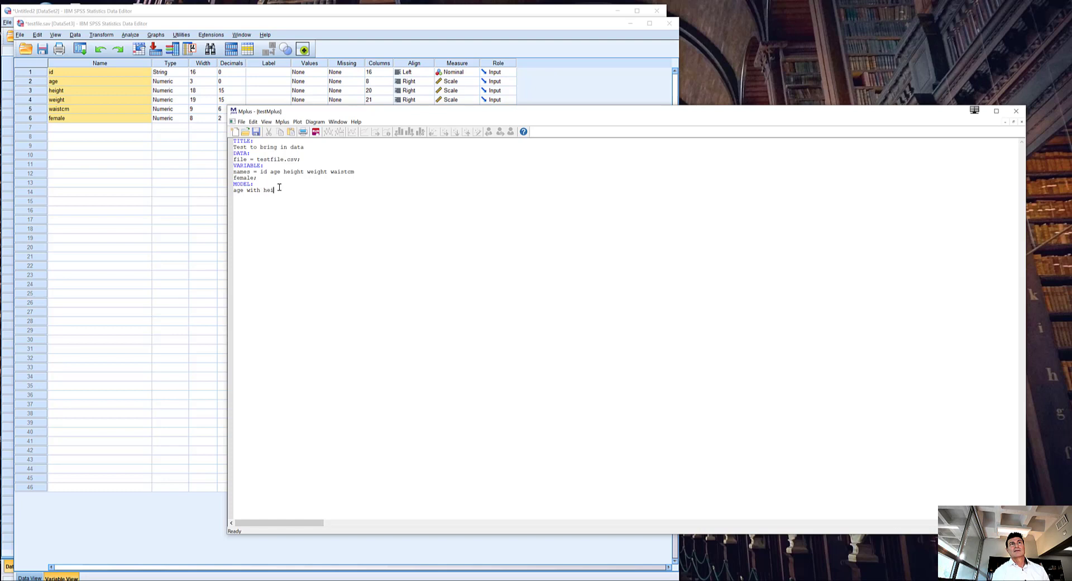
{"action": "type", "text": "ght weight waistcm;"}
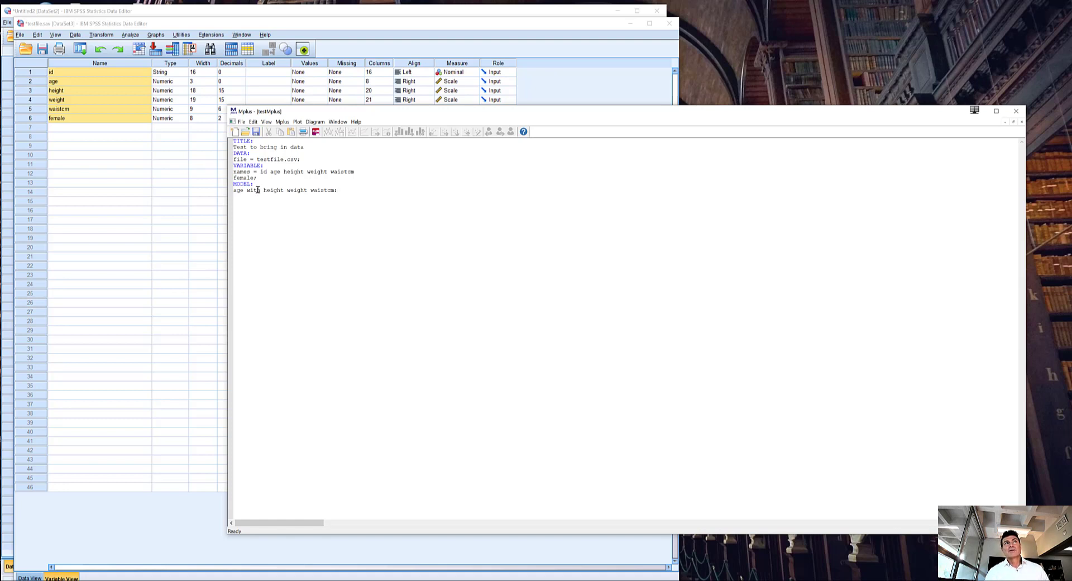
- Rewrite the keyword "with" in the model statement in capitals as WITH
{"action": "left_click_drag", "start_coordinate": [260, 190], "coordinate": [246, 190]}
{"action": "type", "text": "WI"}
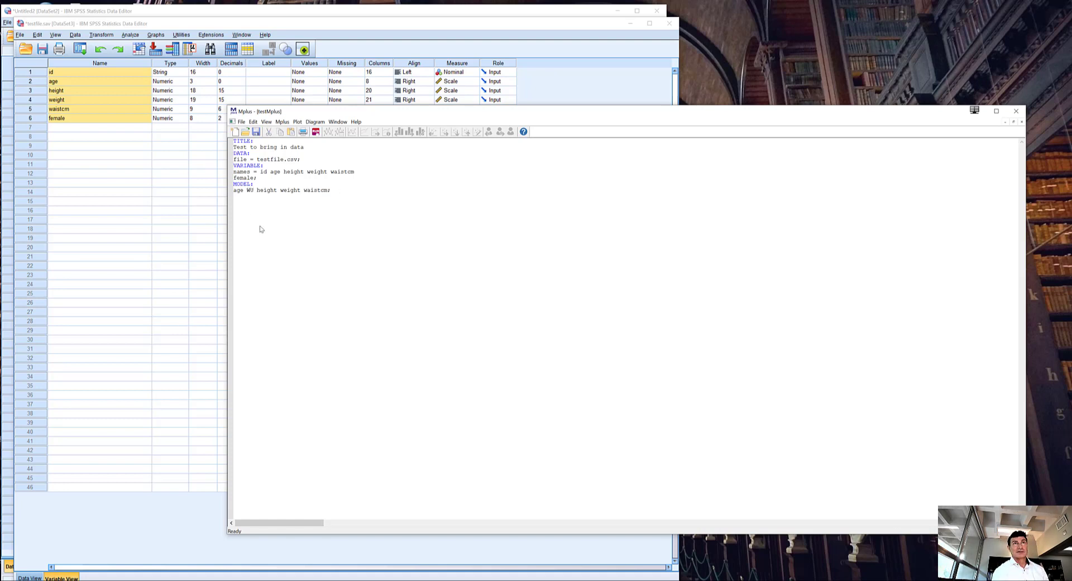
{"action": "type", "text": "TH"}
{"action": "key", "text": "BackSpace"}
{"action": "key", "text": "BackSpace"}
{"action": "key", "text": "BackSpace"}
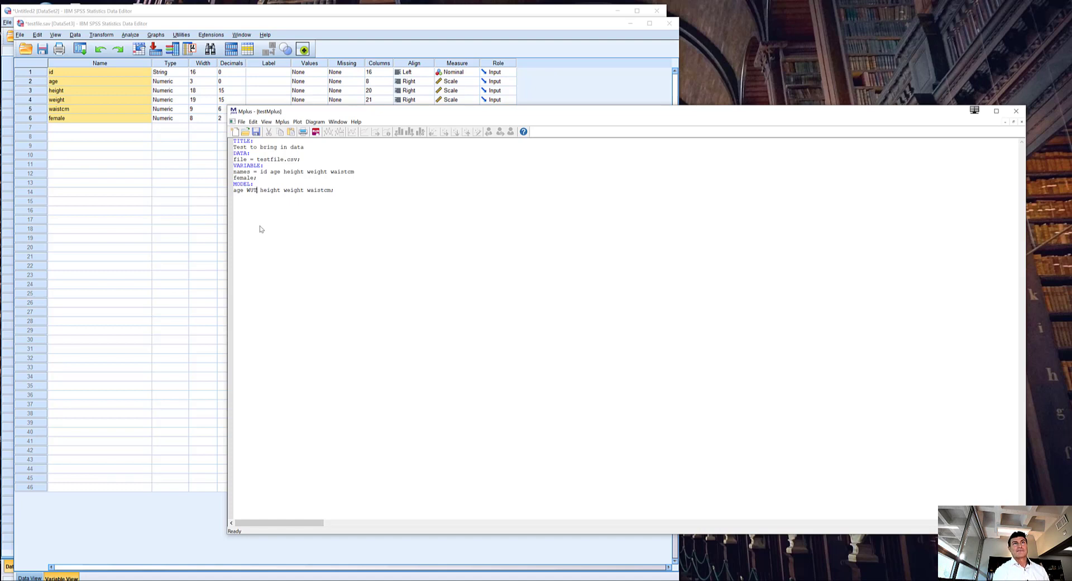
{"action": "type", "text": "ITH"}
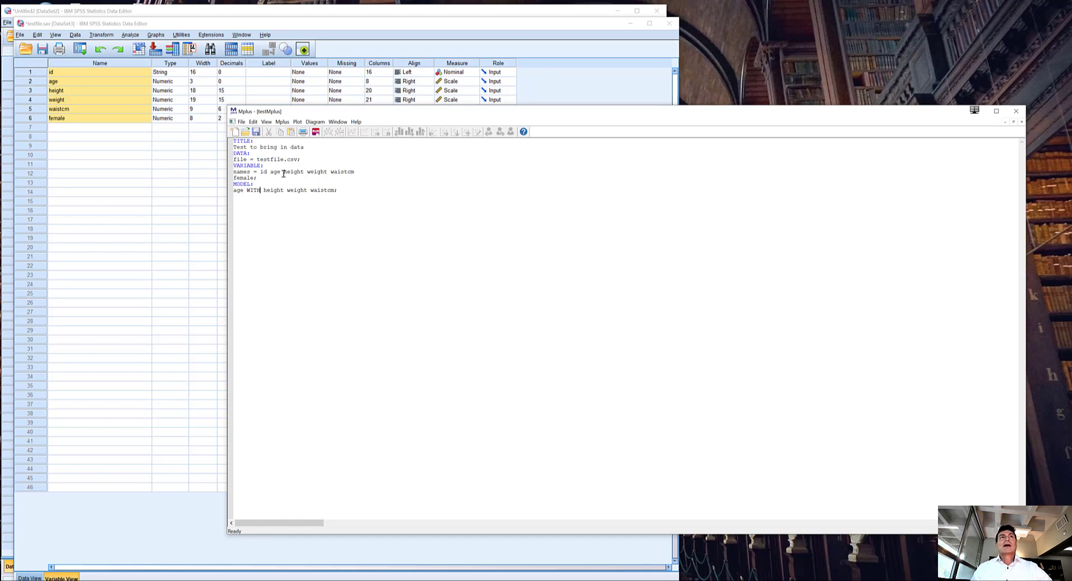
- Add the line "usevariables = age height weight waistcm;" after the names list and look over the names, usevariables and model statements
{"action": "left_click", "coordinate": [266, 180]}
{"action": "key", "text": "Return"}
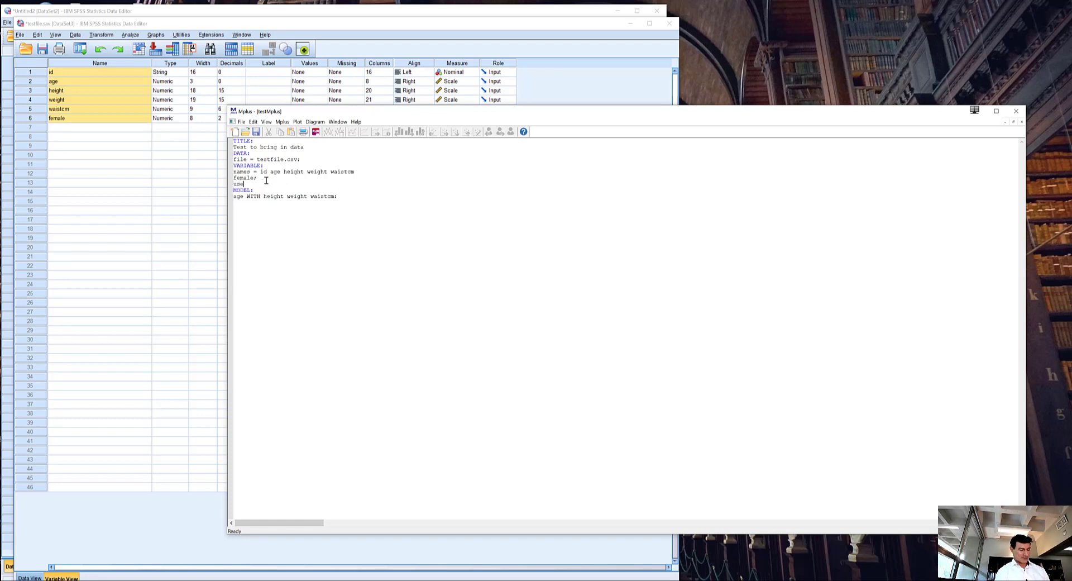
{"action": "type", "text": "usevariables = a"}
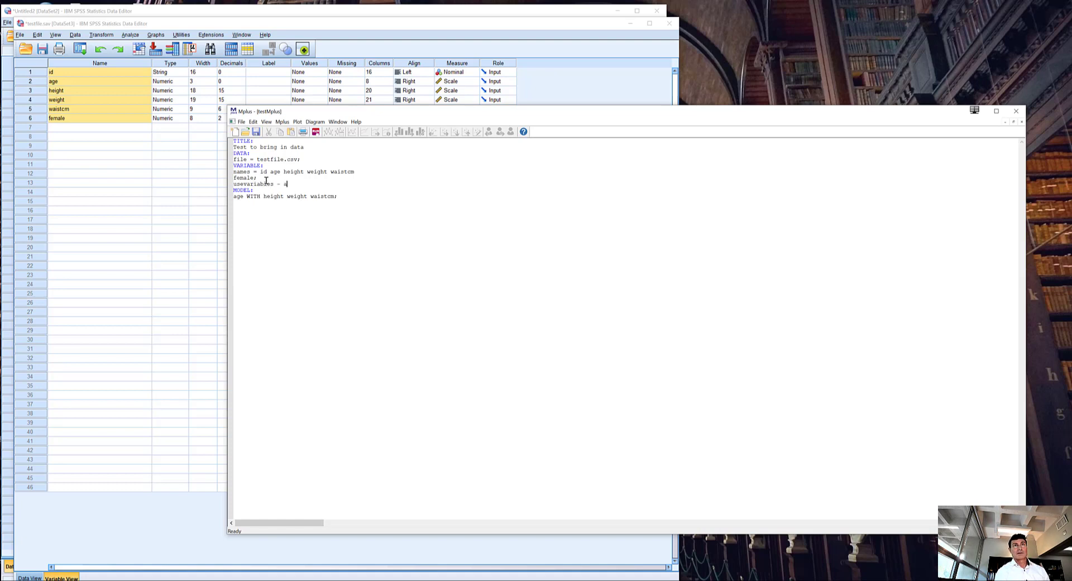
{"action": "key", "text": "BackSpace"}
{"action": "key", "text": "BackSpace"}
{"action": "key", "text": "BackSpace"}
{"action": "type", "text": "age hei"}
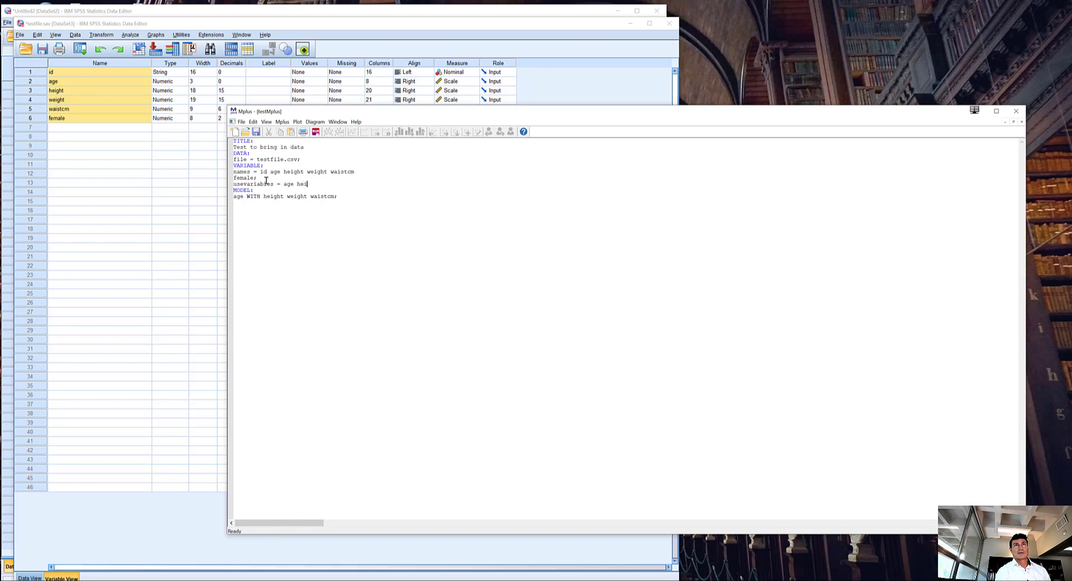
{"action": "type", "text": "ght wi"}
{"action": "type", "text": "ight waistcm;"}
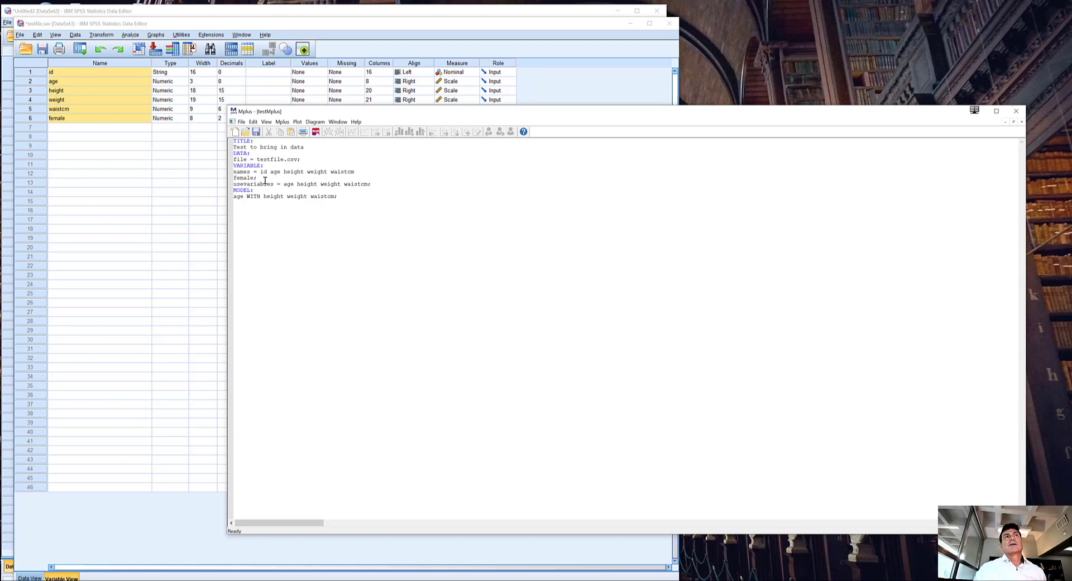
{"action": "left_click_drag", "start_coordinate": [271, 178], "coordinate": [234, 171]}
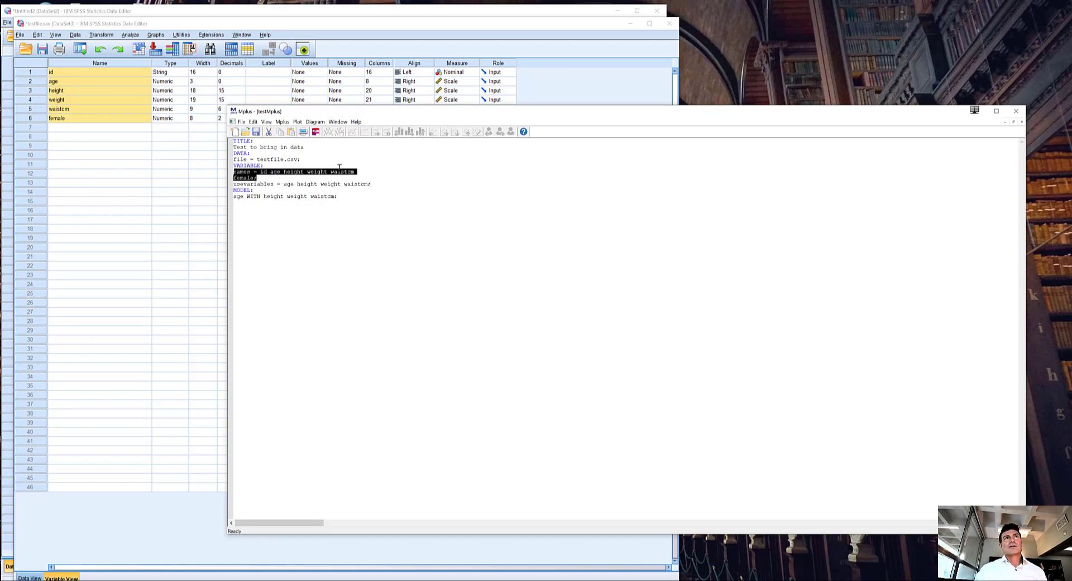
{"action": "left_click", "coordinate": [382, 184]}
{"action": "left_click_drag", "start_coordinate": [381, 184], "coordinate": [233, 184]}
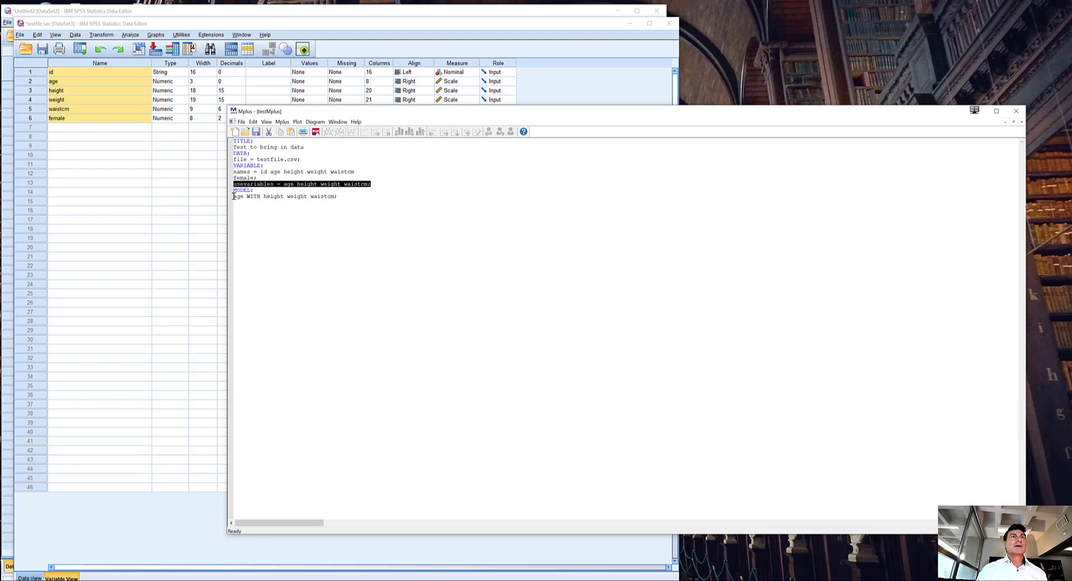
{"action": "left_click_drag", "start_coordinate": [235, 197], "coordinate": [341, 199]}
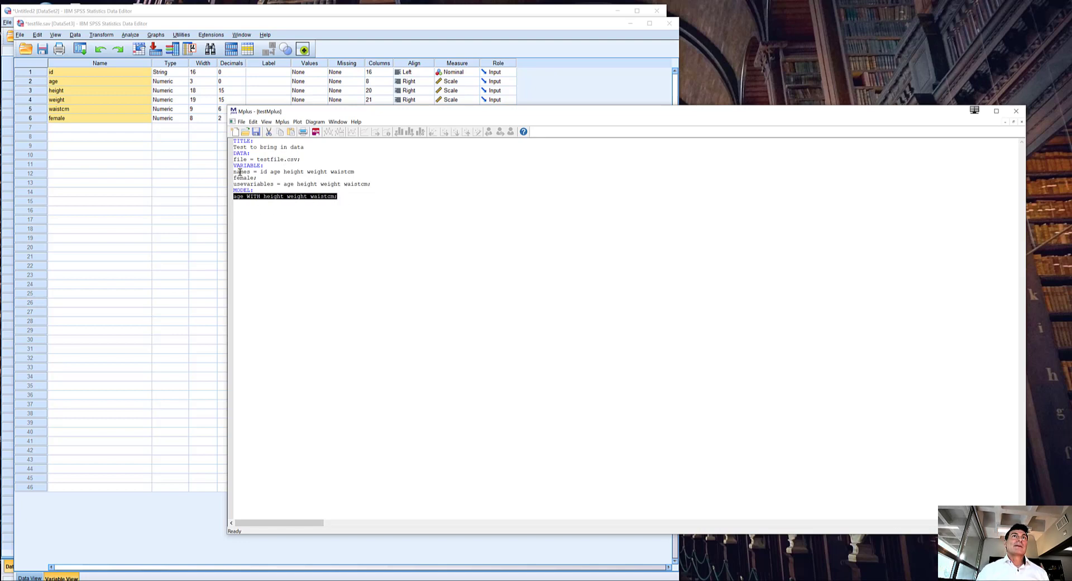
- Run the Mplus analysis, saving the changes to the testMplus input file, and reposition the program window over the desktop
{"action": "left_click", "coordinate": [315, 132]}
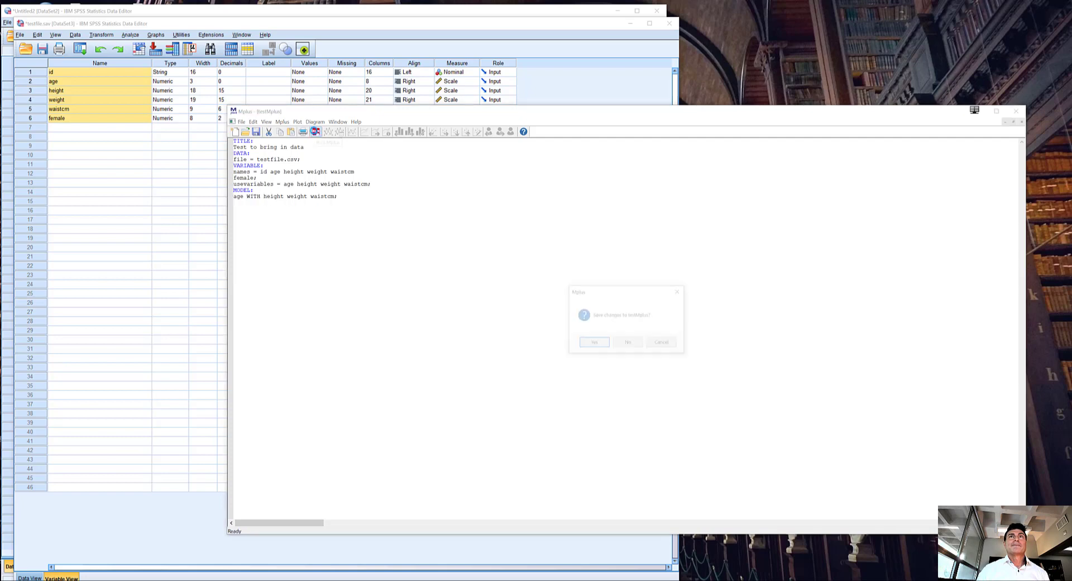
{"action": "left_click", "coordinate": [594, 344]}
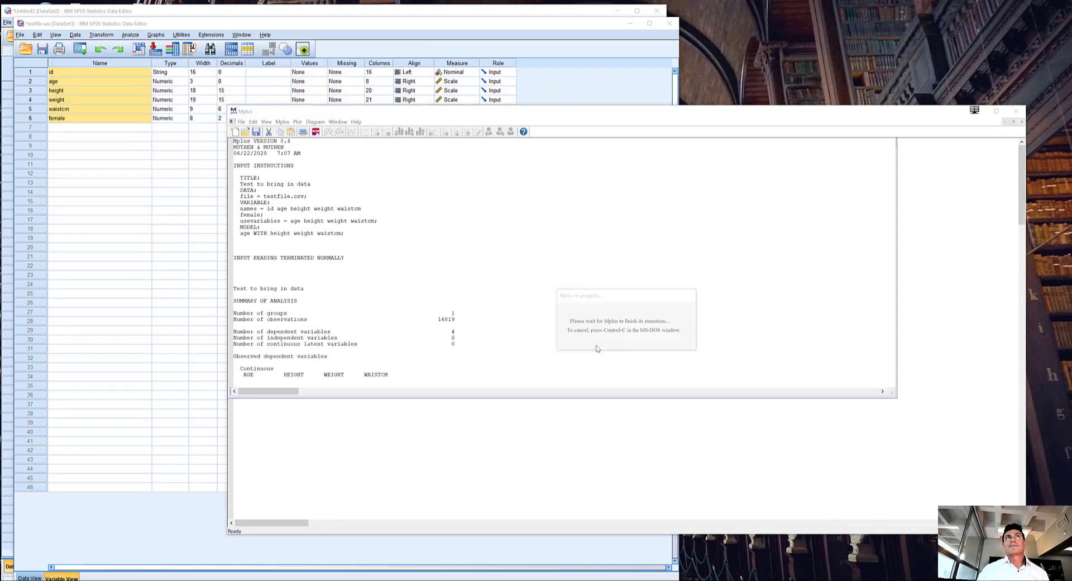
{"action": "left_click", "coordinate": [742, 268]}
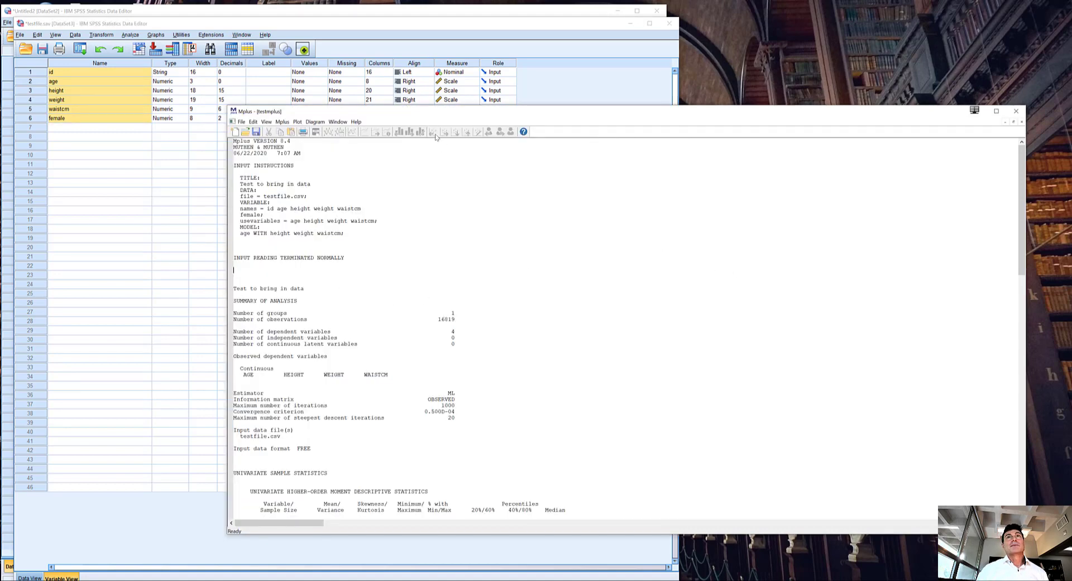
{"action": "left_click_drag", "start_coordinate": [462, 114], "coordinate": [395, 125]}
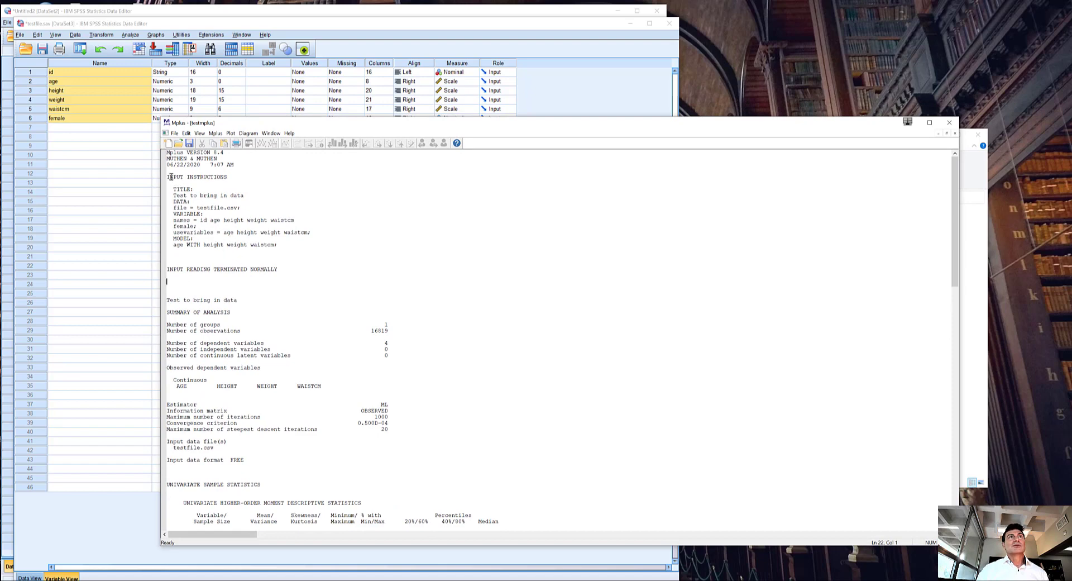
- Review the analysis output from the echoed input instructions through the RMSEA fit statistics to the model results and the end of the file
{"action": "left_click", "coordinate": [171, 159]}
{"action": "left_click_drag", "start_coordinate": [176, 166], "coordinate": [288, 304]}
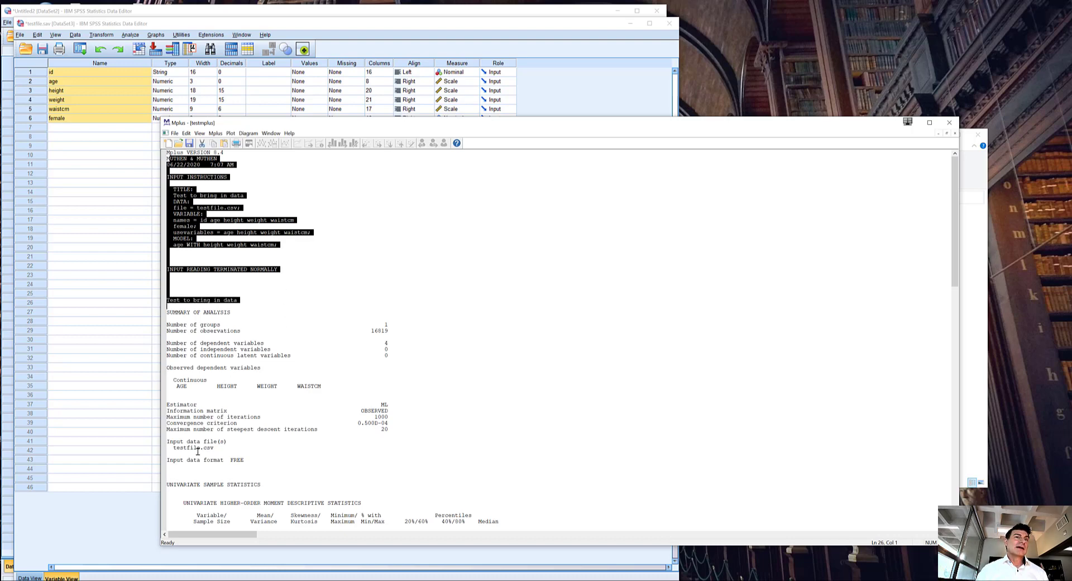
{"action": "scroll", "coordinate": [307, 371], "scroll_direction": "down", "scroll_amount": 14}
{"action": "scroll", "coordinate": [314, 356], "scroll_direction": "down", "scroll_amount": 14}
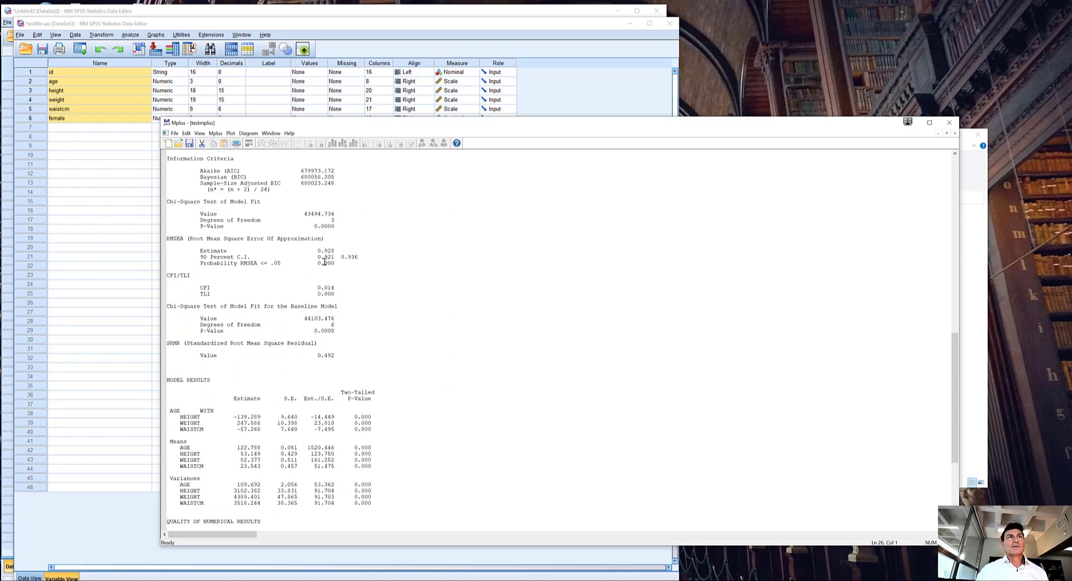
{"action": "left_click_drag", "start_coordinate": [362, 260], "coordinate": [291, 251]}
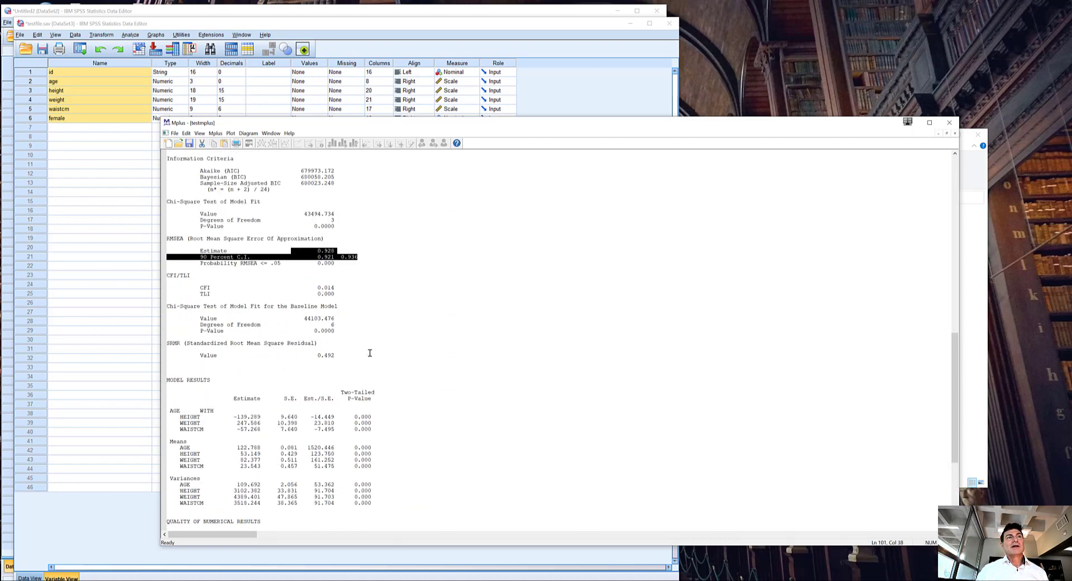
{"action": "scroll", "coordinate": [372, 346], "scroll_direction": "down", "scroll_amount": 4}
{"action": "scroll", "coordinate": [373, 346], "scroll_direction": "down", "scroll_amount": 4}
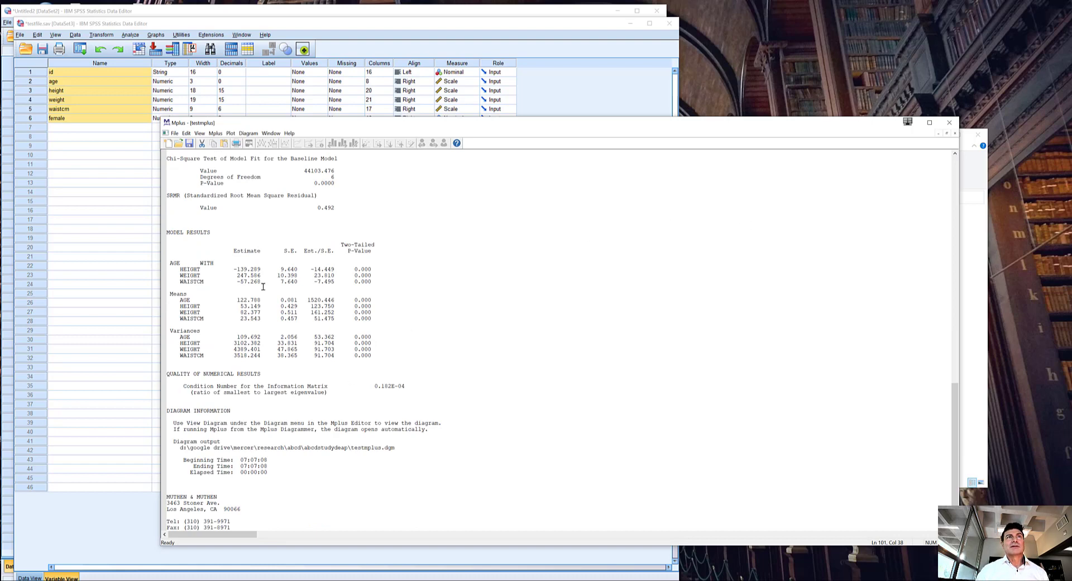
{"action": "scroll", "coordinate": [308, 323], "scroll_direction": "down", "scroll_amount": 2}
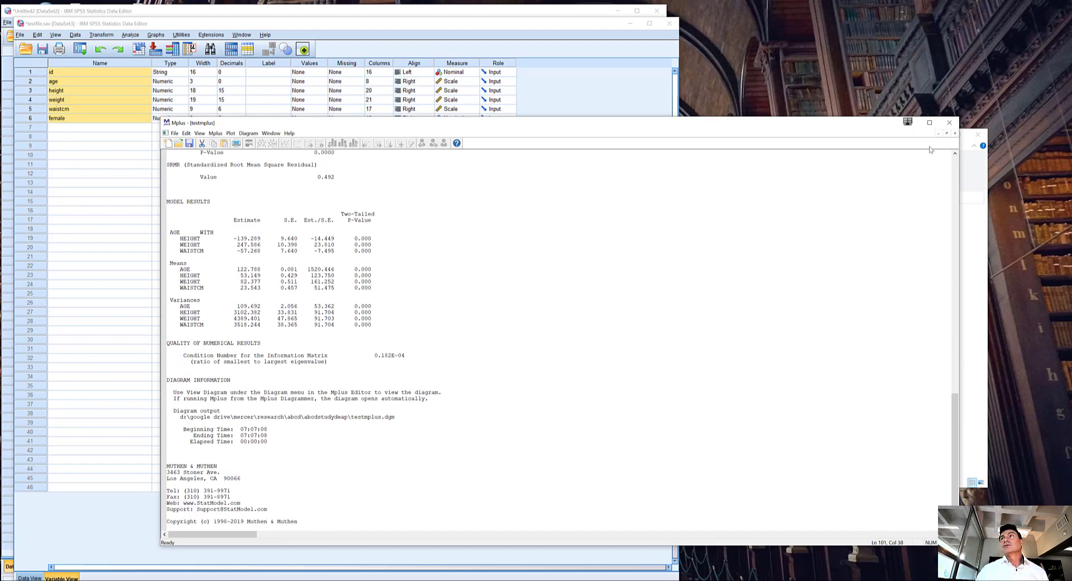
- Restore the output to a floating window, move it aside and bring the testMplus input file to the front
{"action": "left_click", "coordinate": [946, 134]}
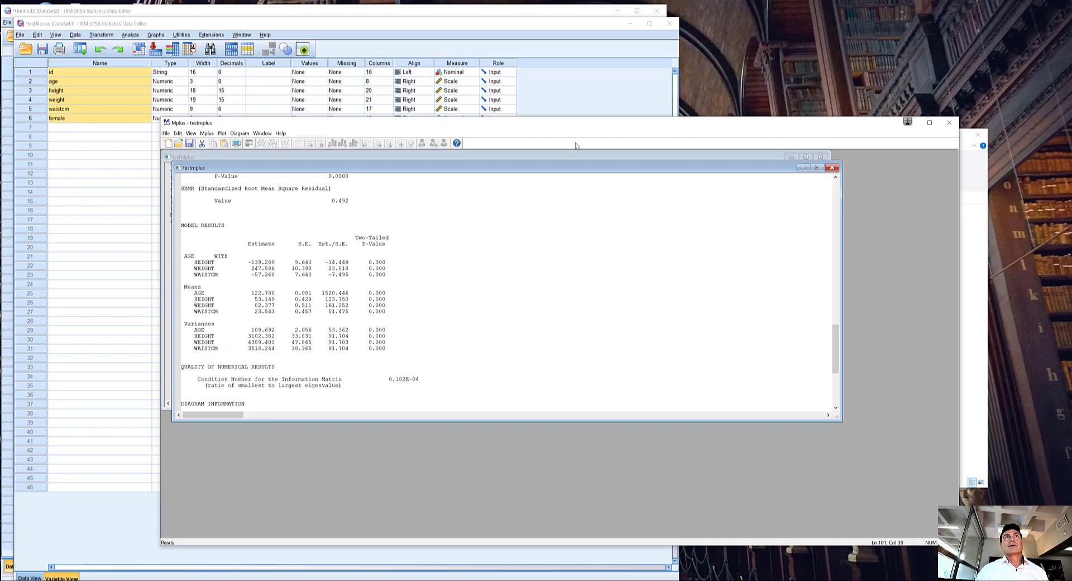
{"action": "left_click_drag", "start_coordinate": [550, 168], "coordinate": [657, 239]}
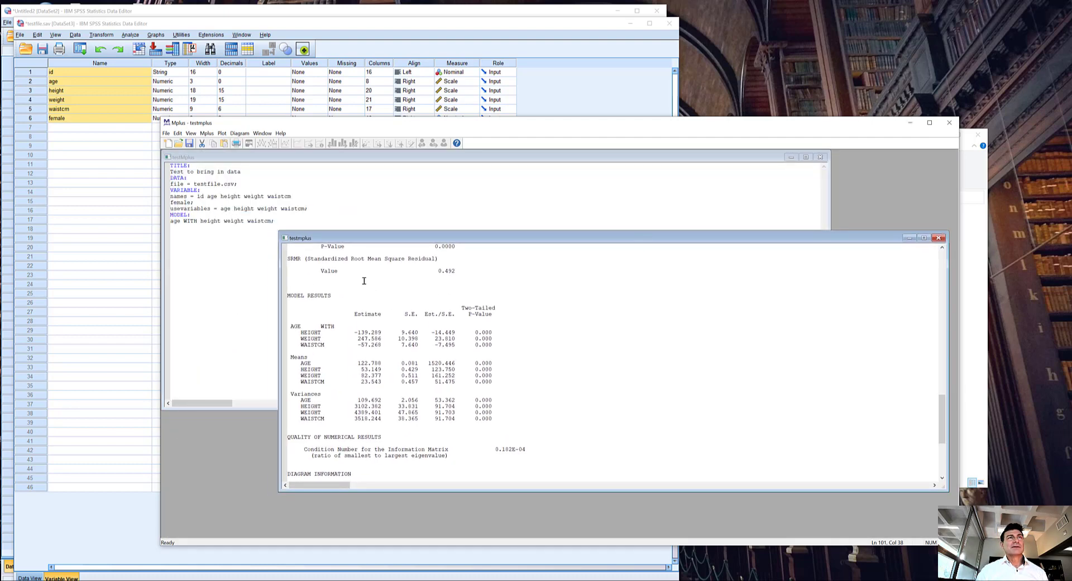
{"action": "left_click", "coordinate": [222, 256]}
{"action": "left_click", "coordinate": [172, 221]}
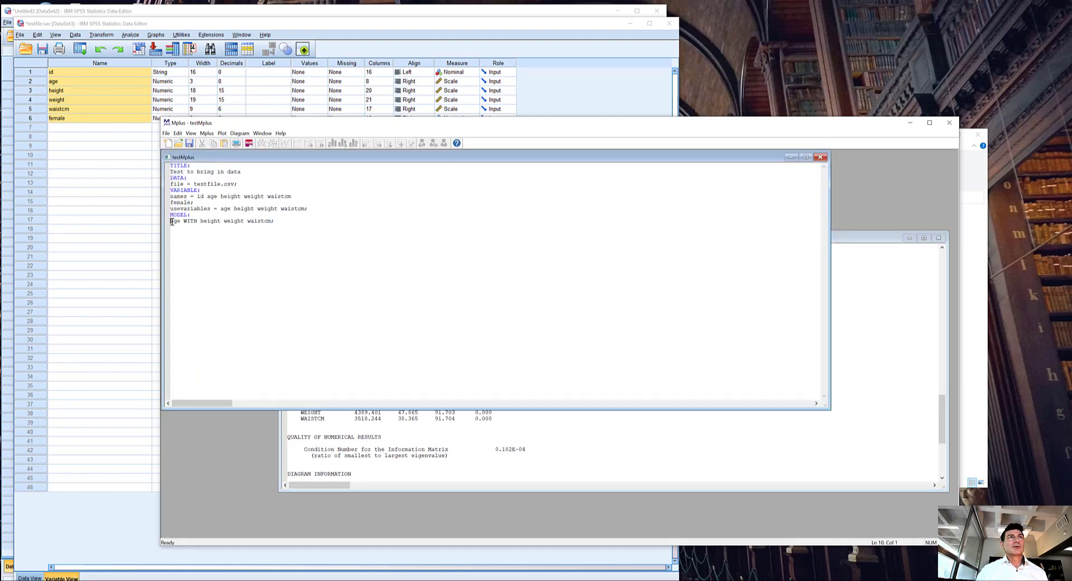
- Examine the age WITH height weight waistcm statement and the title, data and variable sections of the input file
{"action": "left_click_drag", "start_coordinate": [171, 221], "coordinate": [271, 225]}
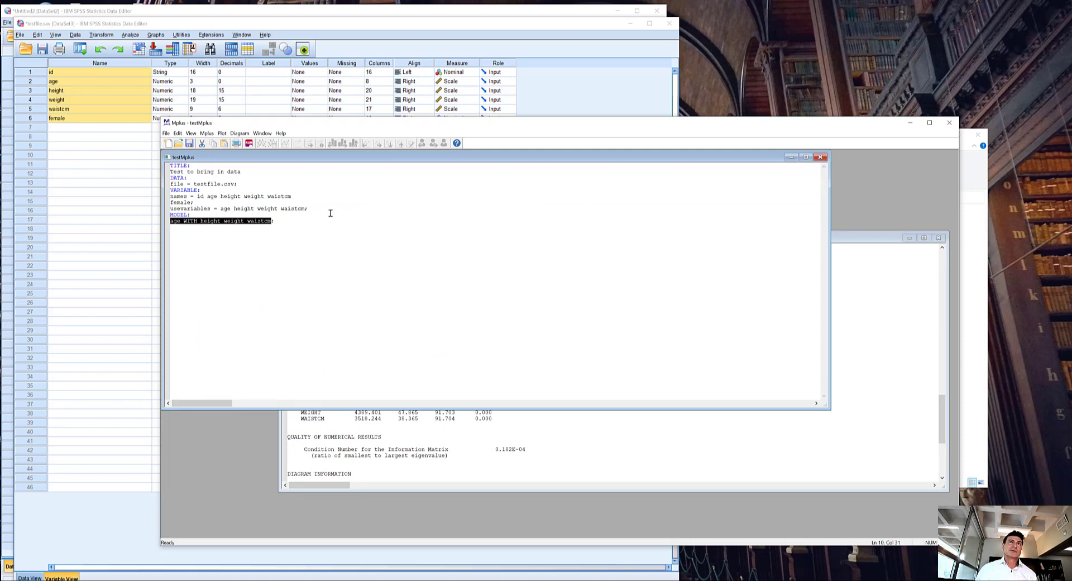
{"action": "left_click_drag", "start_coordinate": [329, 203], "coordinate": [155, 167]}
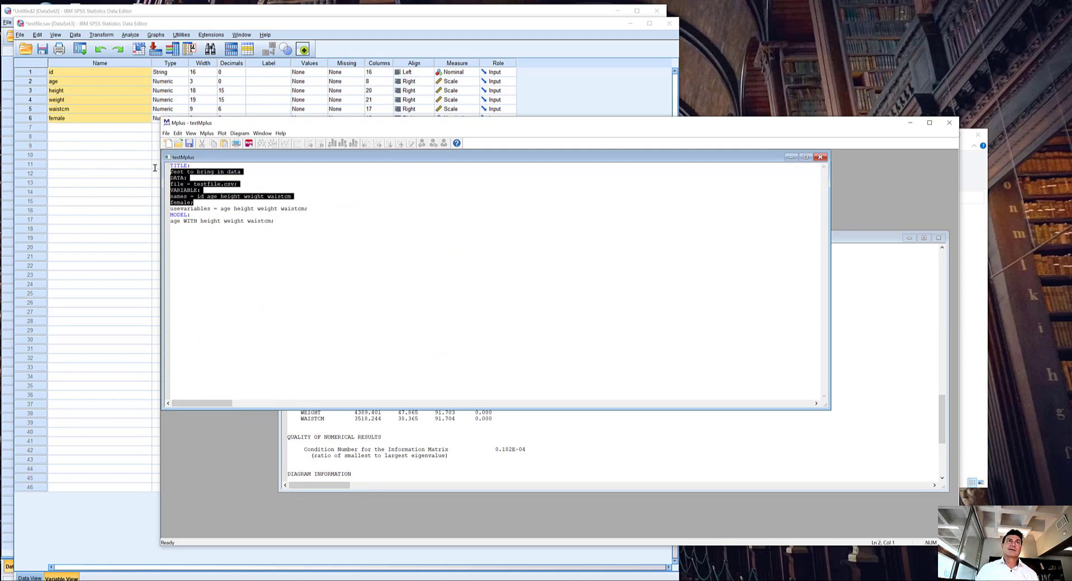
{"action": "left_click", "coordinate": [306, 208]}
{"action": "left_click_drag", "start_coordinate": [305, 209], "coordinate": [178, 165]}
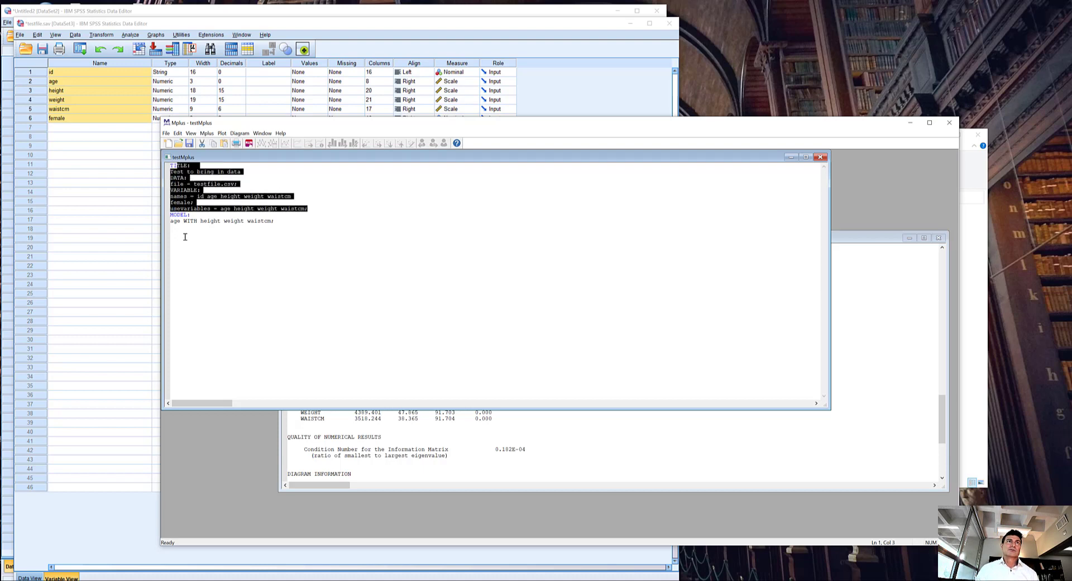